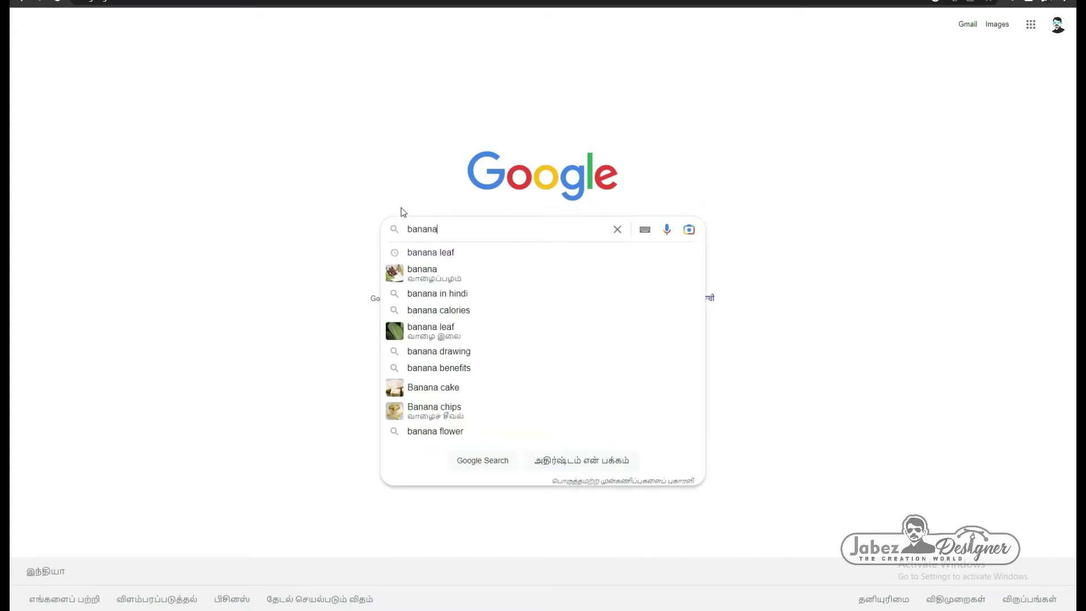
Search Google Images for "banana leaf" and copy the PNGitem picture of the single horizontal leaf.
{"action": "left_click", "coordinate": [427, 252]}
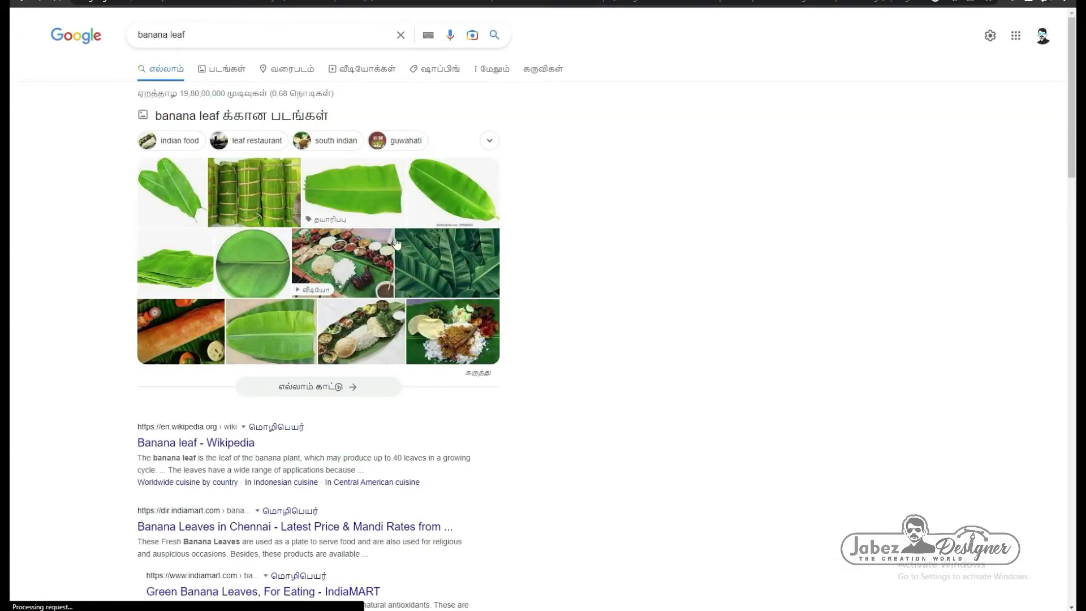
{"action": "left_click", "coordinate": [236, 68]}
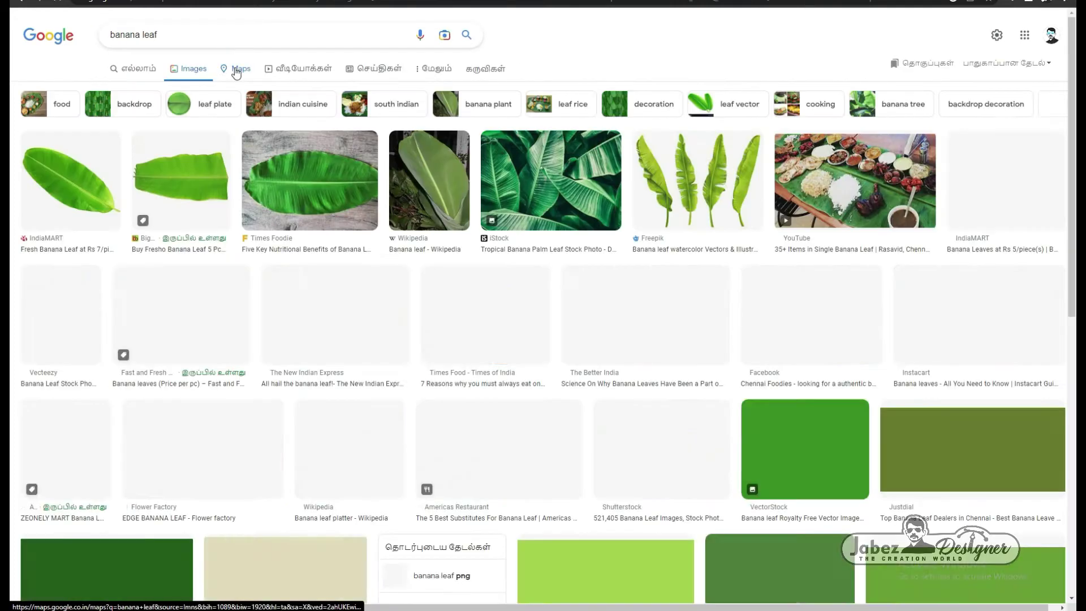
{"action": "scroll", "coordinate": [501, 310], "scroll_direction": "down", "scroll_amount": 6}
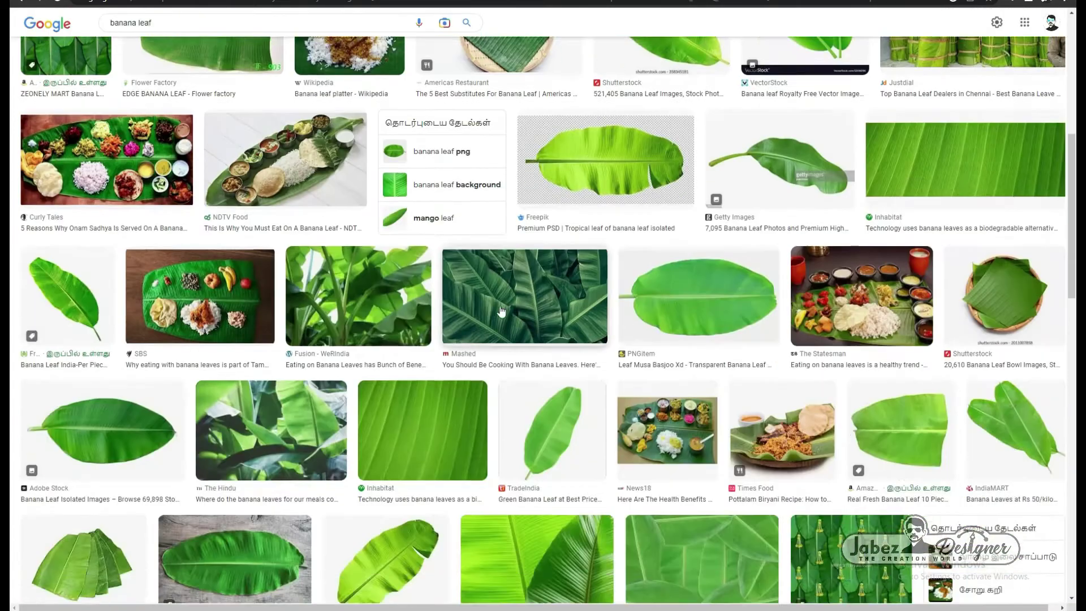
{"action": "left_click", "coordinate": [689, 256]}
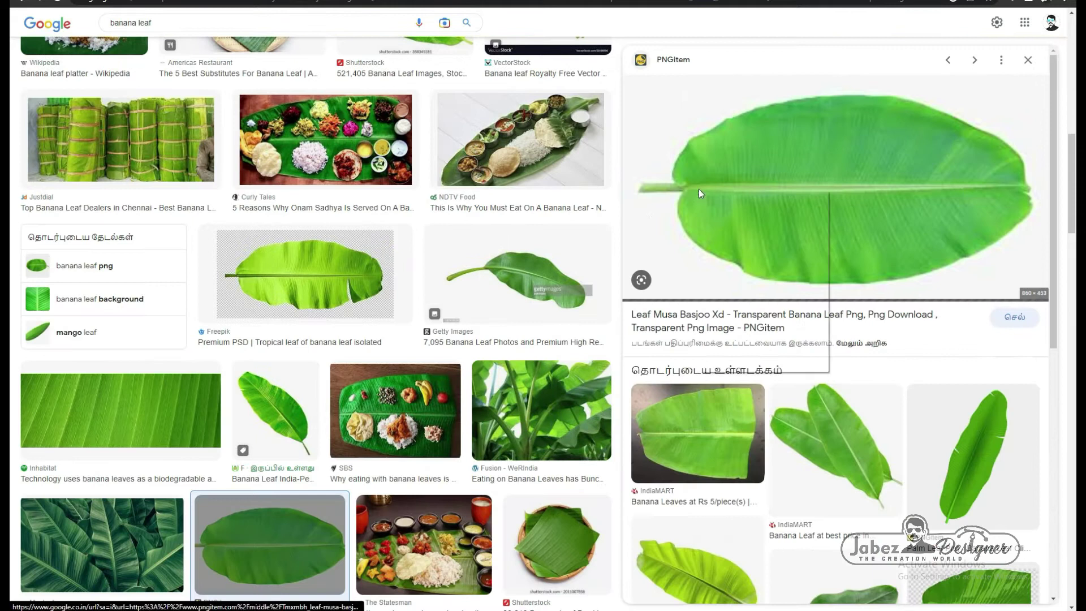
{"action": "right_click", "coordinate": [698, 189]}
{"action": "left_click", "coordinate": [729, 317]}
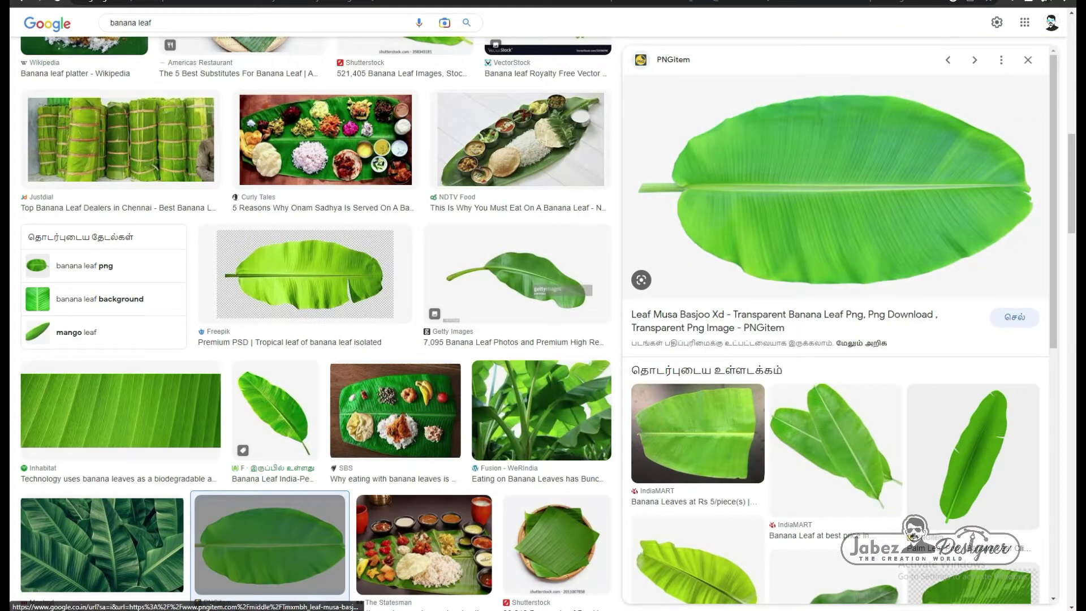
Switch to CorelDRAW and paste the copied banana leaf picture onto the page.
{"action": "key", "text": "alt+Tab"}
{"action": "scroll", "coordinate": [336, 268], "scroll_direction": "down", "scroll_amount": 2}
{"action": "scroll", "coordinate": [336, 268], "scroll_direction": "up", "scroll_amount": 5}
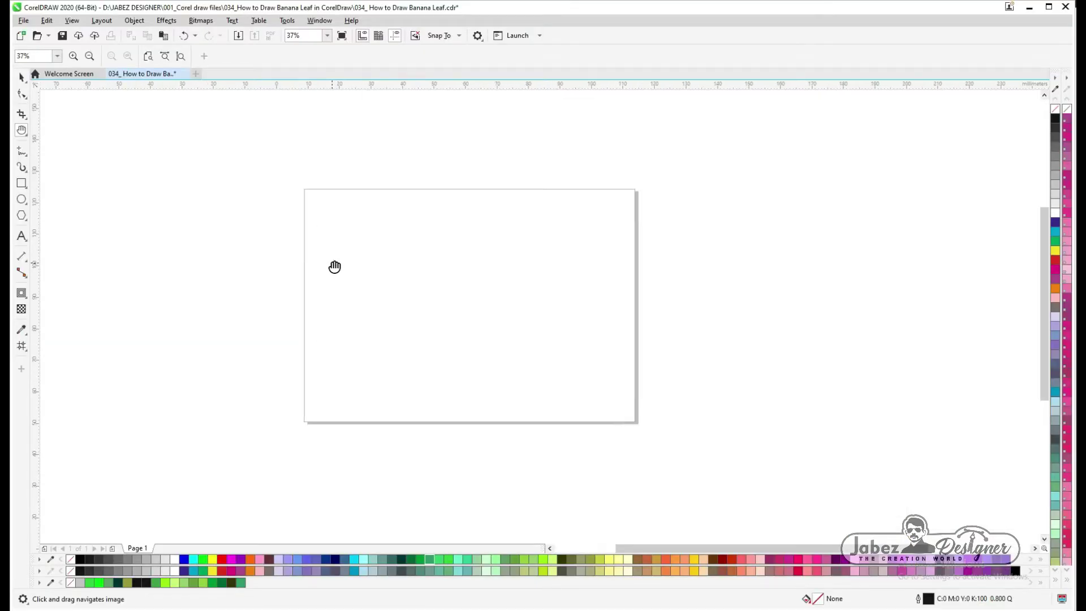
{"action": "left_click", "coordinate": [21, 77]}
{"action": "right_click", "coordinate": [416, 223]}
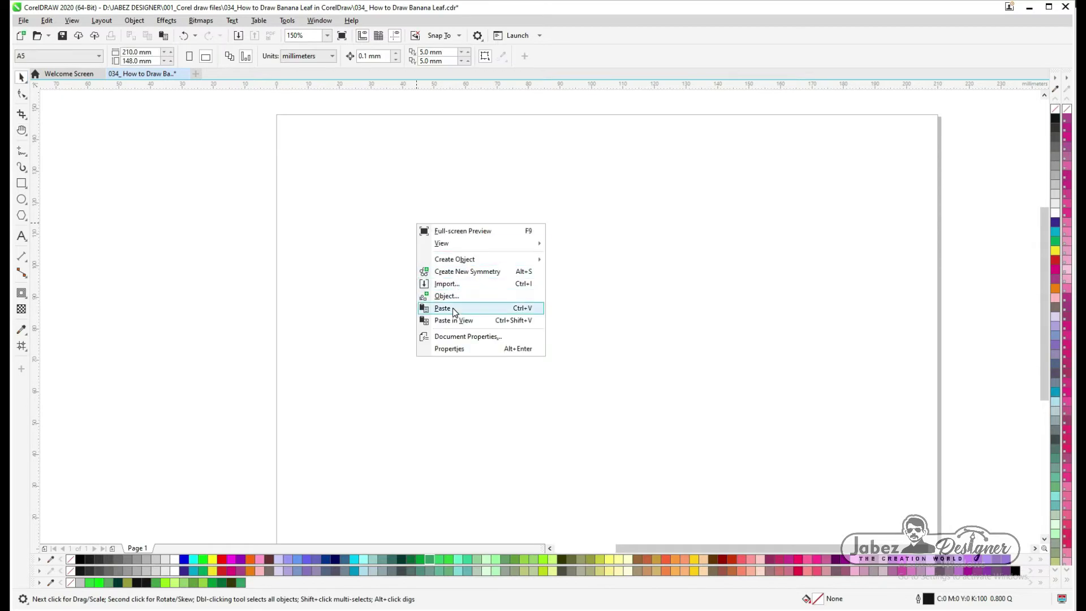
{"action": "left_click", "coordinate": [453, 309]}
{"action": "left_click", "coordinate": [364, 308]}
{"action": "scroll", "coordinate": [649, 383], "scroll_direction": "up", "scroll_amount": 2}
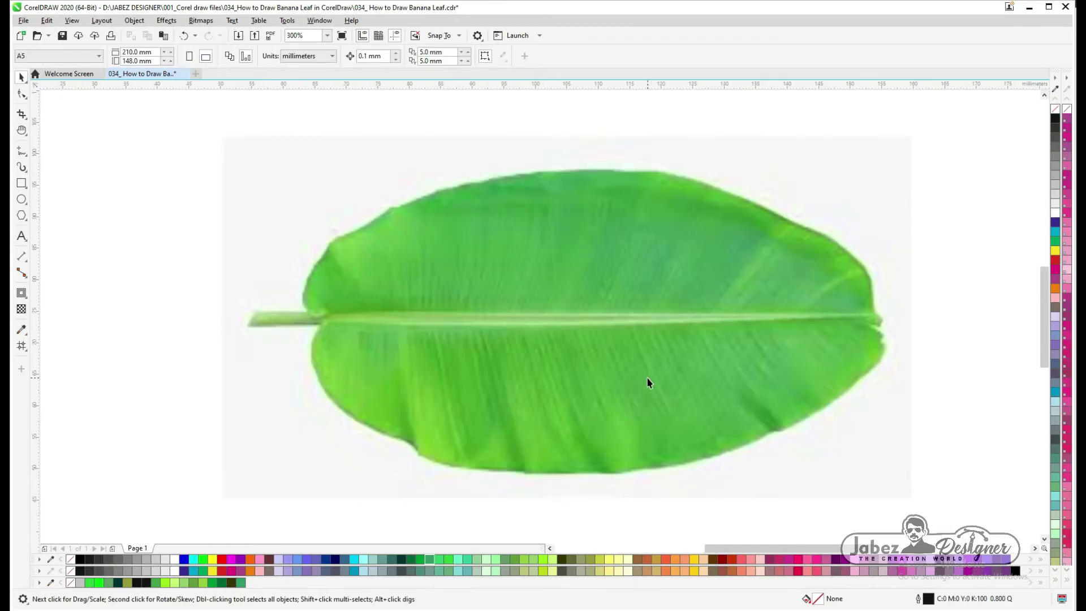
Trace the leaf blade's outer edge with the Freehand tool as a closed curve about 93 × 48 mm, leaving out the stem.
{"action": "left_click", "coordinate": [24, 153]}
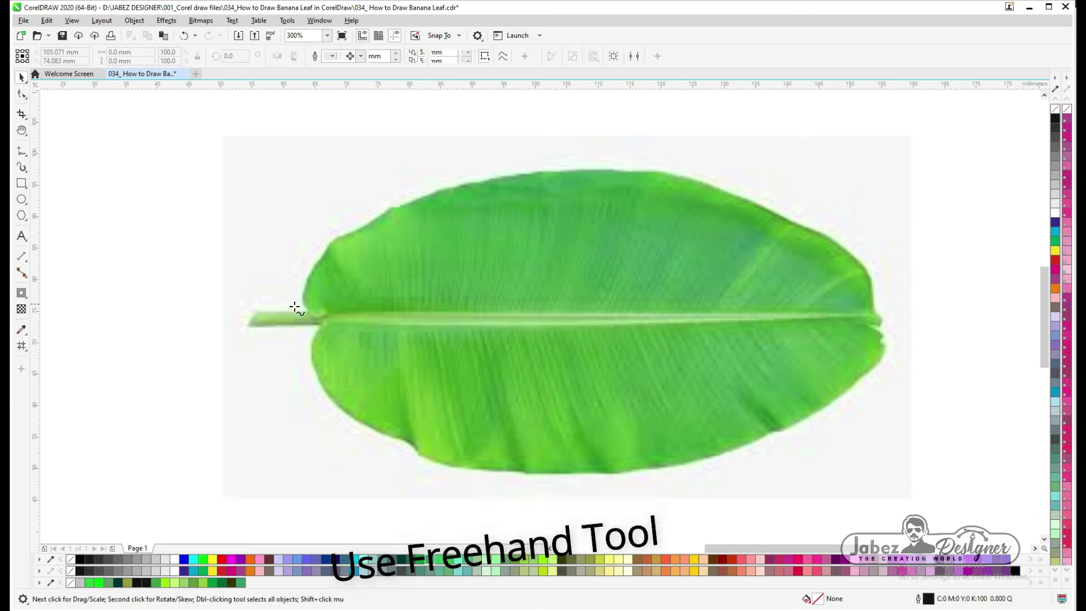
{"action": "mouse_move", "coordinate": [321, 318]}
{"action": "left_mouse_down"}
{"action": "mouse_move", "coordinate": [300, 296]}
{"action": "mouse_move", "coordinate": [310, 271]}
{"action": "mouse_move", "coordinate": [349, 232]}
{"action": "mouse_move", "coordinate": [429, 196]}
{"action": "left_mouse_up"}
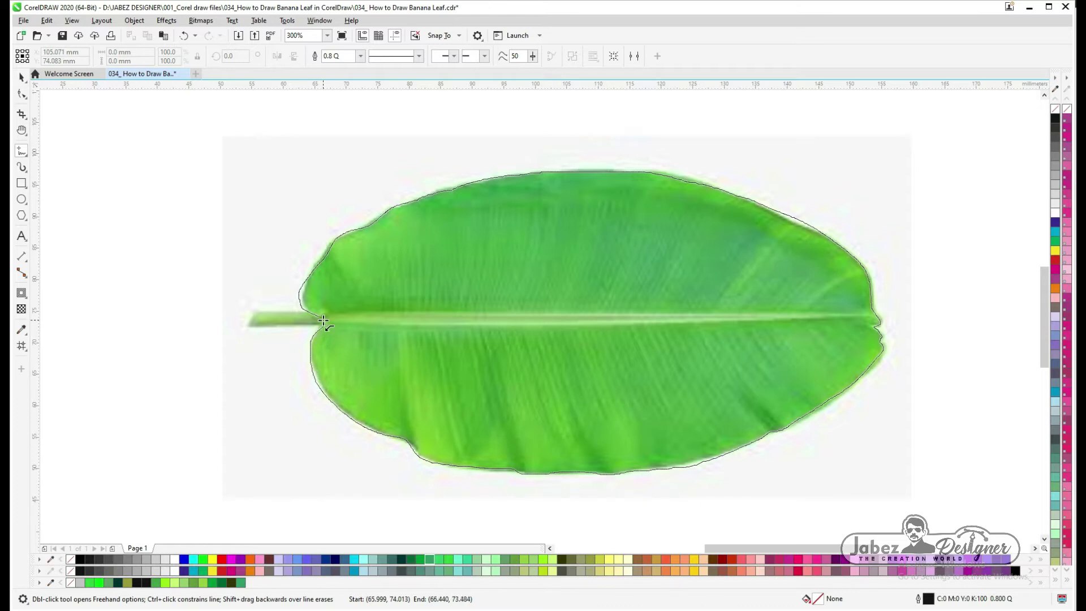
{"action": "left_click_drag", "start_coordinate": [319, 320], "coordinate": [321, 321]}
{"action": "scroll", "coordinate": [293, 300], "scroll_direction": "down", "scroll_amount": 2}
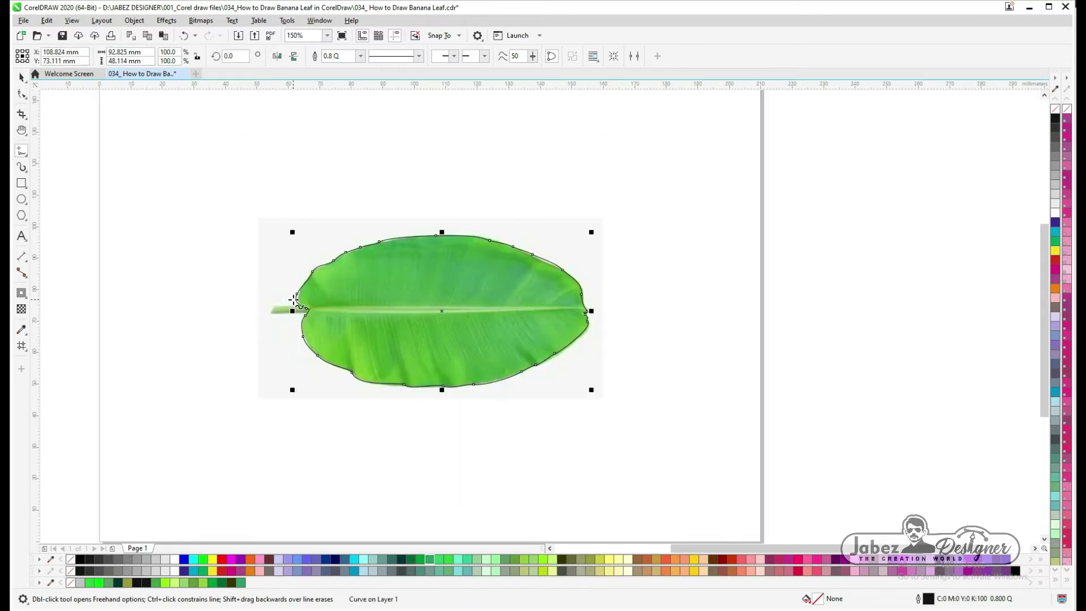
Place a duplicate of the traced leaf outline above the reference picture.
{"action": "left_click", "coordinate": [22, 78]}
{"action": "left_click_drag", "start_coordinate": [389, 342], "coordinate": [412, 154]}
{"action": "right_click", "coordinate": [412, 154]}
{"action": "scroll", "coordinate": [379, 357], "scroll_direction": "up", "scroll_amount": 2}
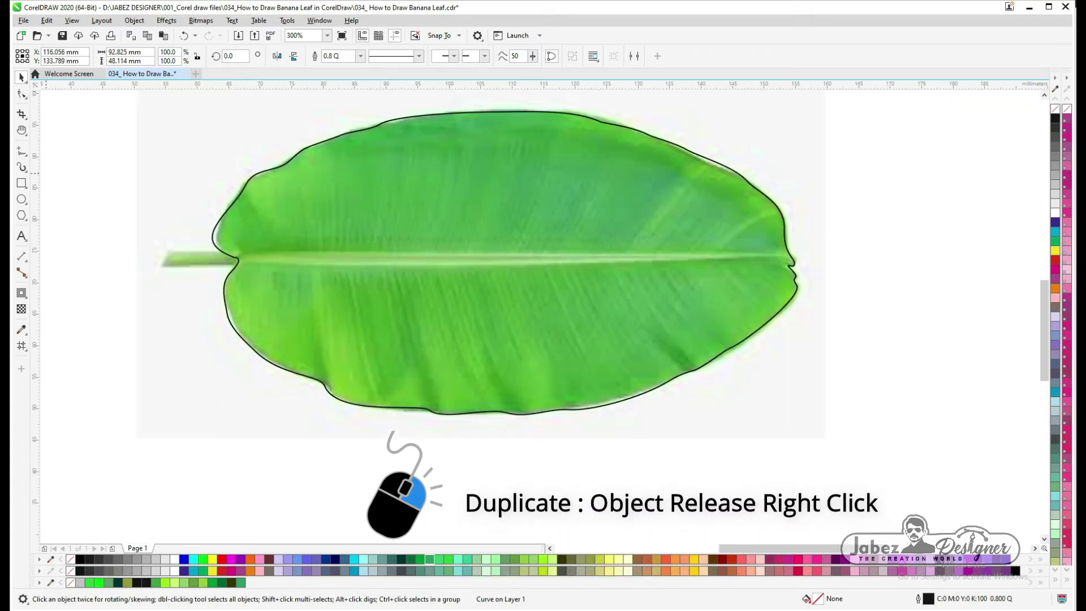
Draw a rectangle about 102.6 × 2.6 mm over the leaf's stem and midrib and convert it to curves.
{"action": "left_click", "coordinate": [21, 184]}
{"action": "left_click_drag", "start_coordinate": [158, 250], "coordinate": [807, 266]}
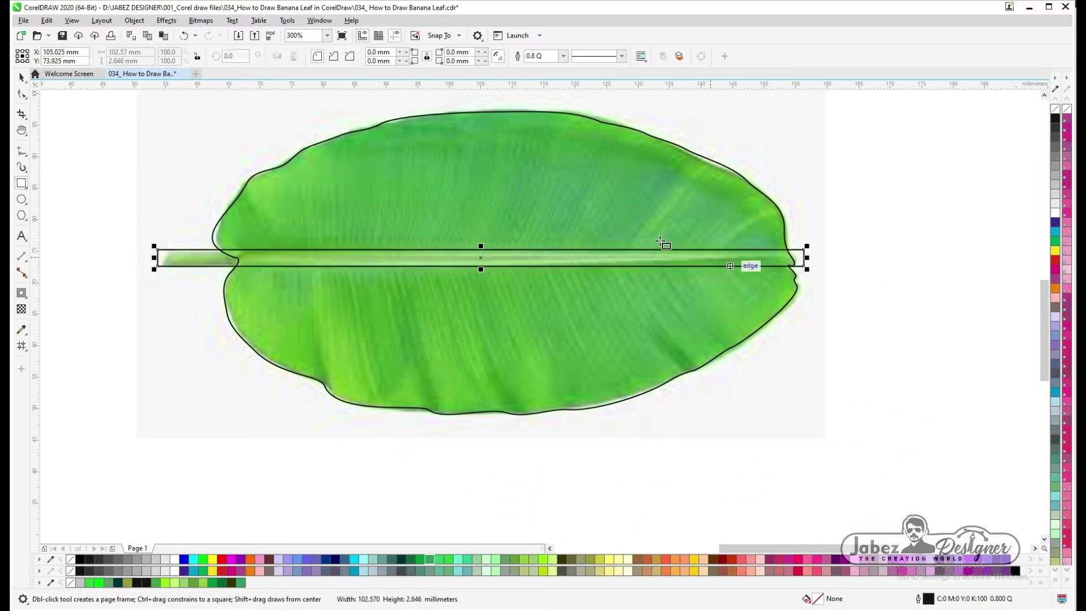
{"action": "left_click", "coordinate": [129, 21]}
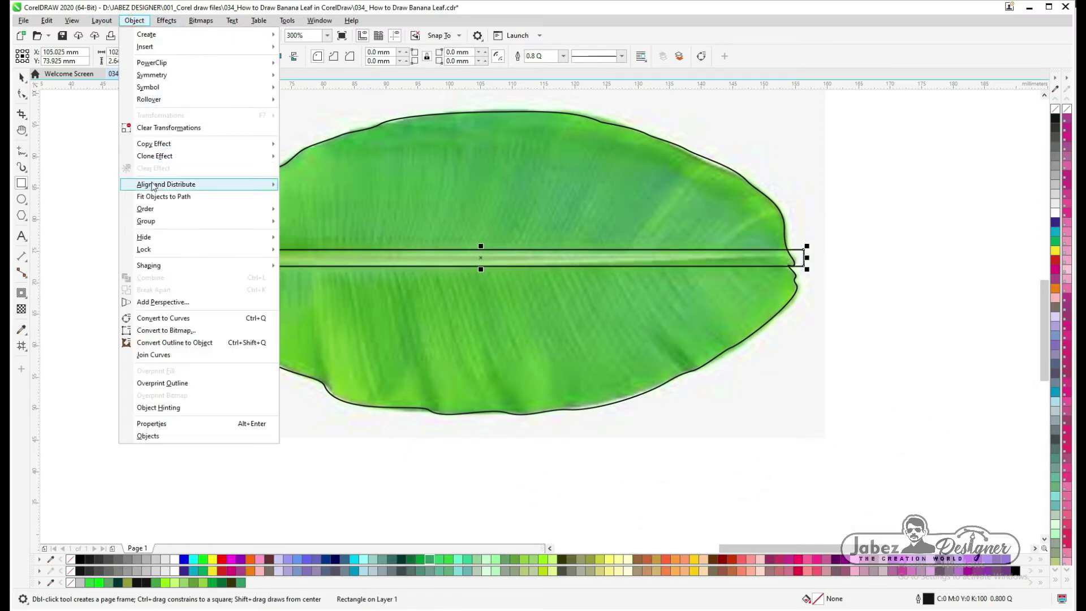
{"action": "left_click", "coordinate": [157, 316]}
Reshape the nodes at the midrib strip's stem end to follow the slanted cut of the stem.
{"action": "left_click", "coordinate": [22, 94]}
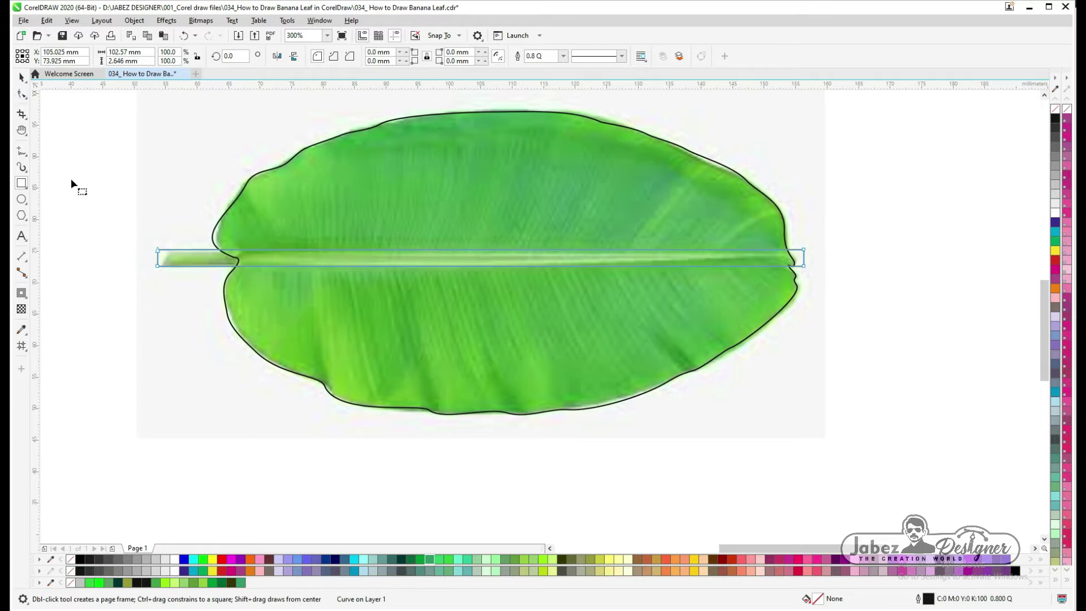
{"action": "scroll", "coordinate": [125, 274], "scroll_direction": "up", "scroll_amount": 2}
{"action": "left_click_drag", "start_coordinate": [184, 226], "coordinate": [195, 256]}
{"action": "scroll", "coordinate": [154, 272], "scroll_direction": "down", "scroll_amount": 5}
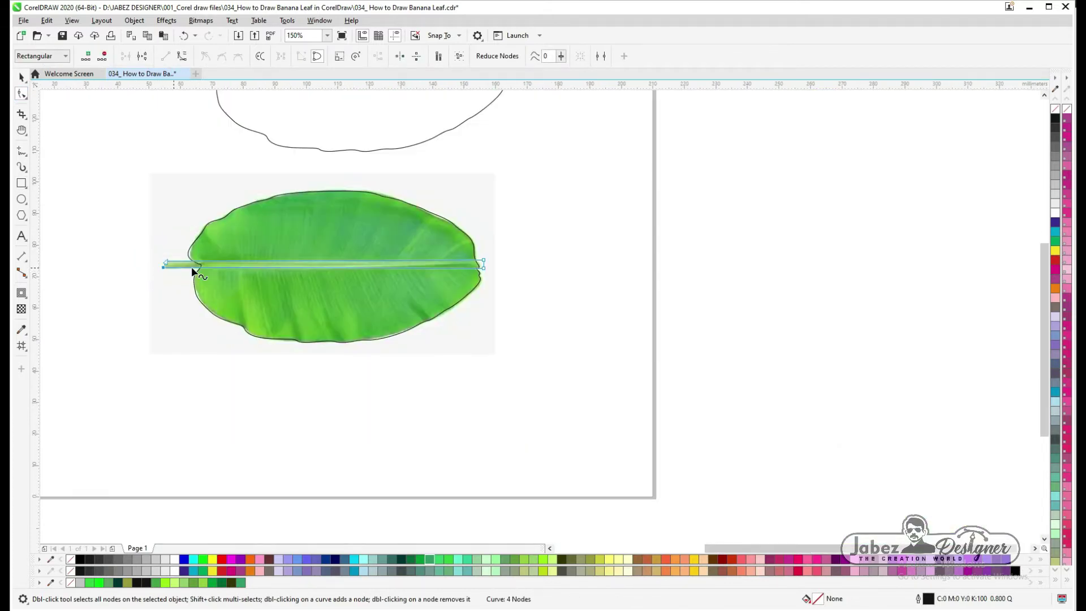
Taper the midrib strip toward the leaf tip by removing a corner node, adding a new one and fitting the end to the photo.
{"action": "scroll", "coordinate": [473, 267], "scroll_direction": "up", "scroll_amount": 5}
{"action": "double_click", "coordinate": [531, 268]}
{"action": "left_click_drag", "start_coordinate": [532, 236], "coordinate": [532, 251]}
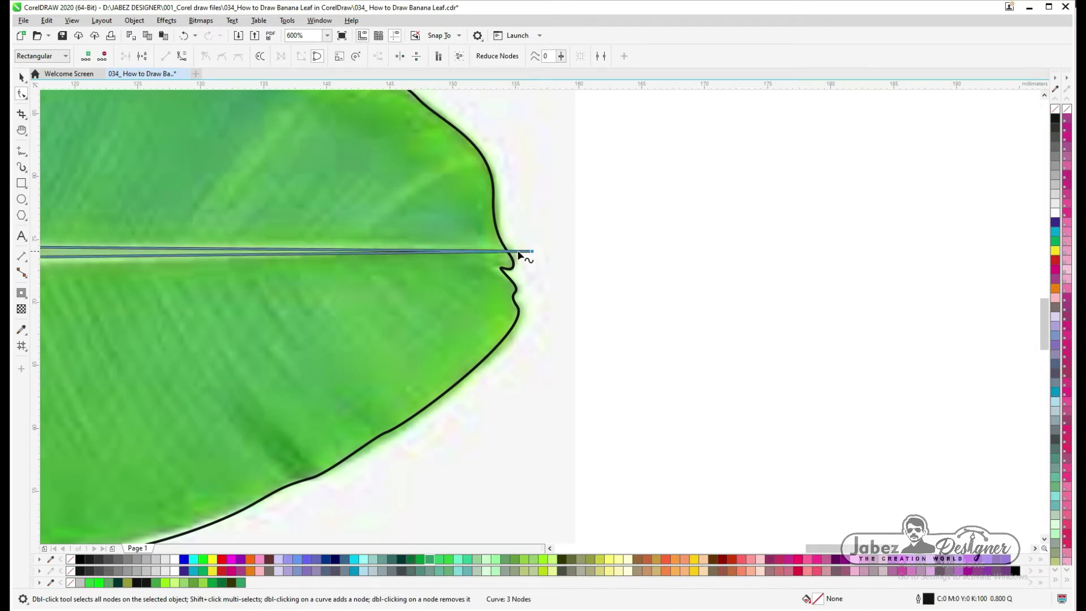
{"action": "double_click", "coordinate": [516, 250]}
{"action": "scroll", "coordinate": [516, 251], "scroll_direction": "up", "scroll_amount": 2}
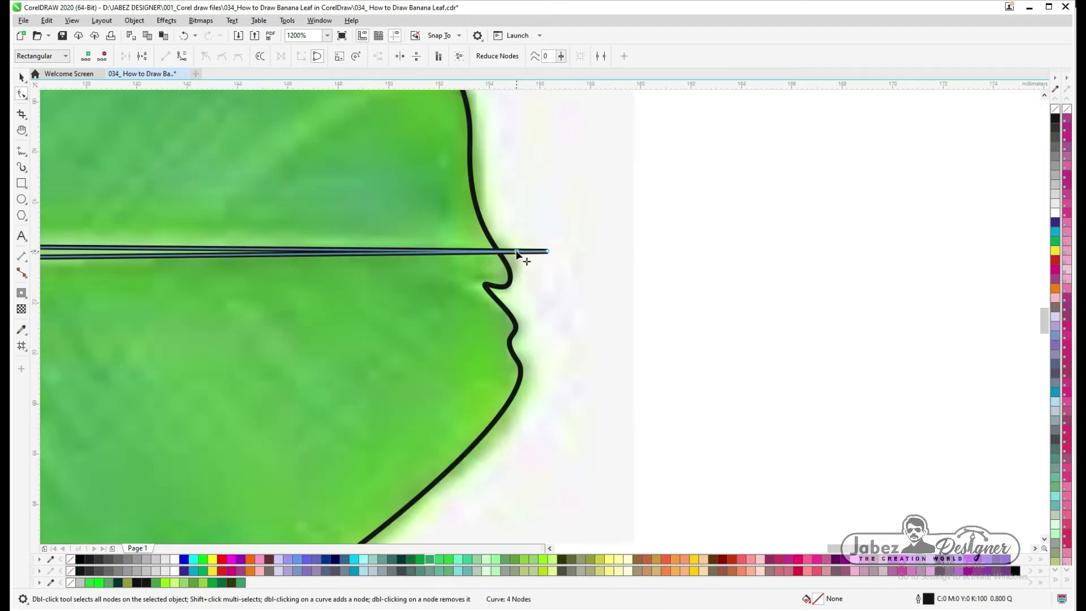
{"action": "mouse_move", "coordinate": [516, 252]}
{"action": "left_mouse_down"}
{"action": "mouse_move", "coordinate": [532, 251]}
{"action": "mouse_move", "coordinate": [521, 251]}
{"action": "left_mouse_up"}
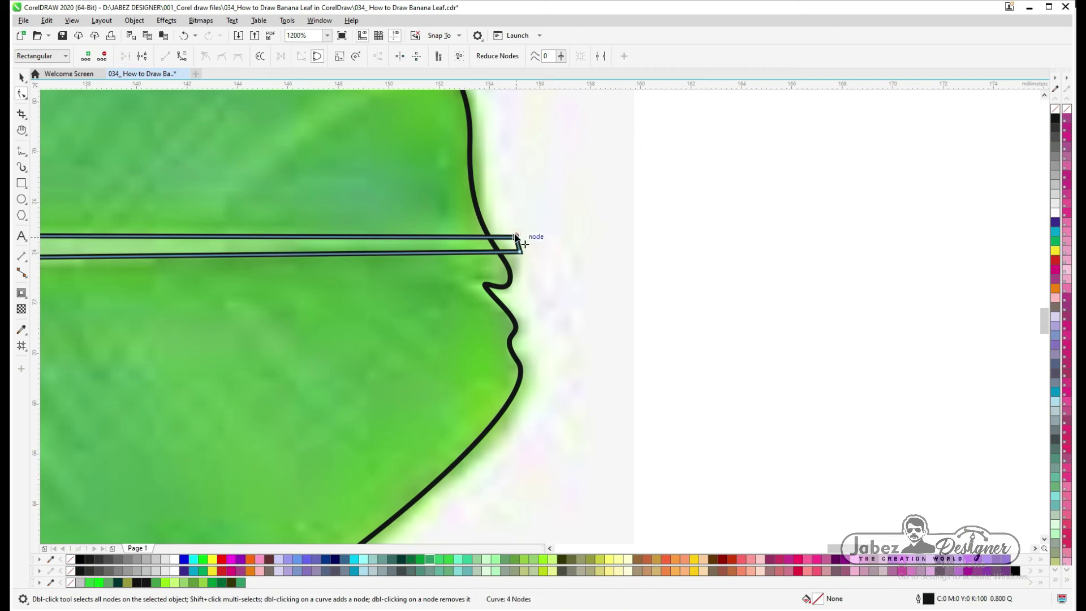
{"action": "scroll", "coordinate": [606, 279], "scroll_direction": "down", "scroll_amount": 8}
{"action": "scroll", "coordinate": [606, 280], "scroll_direction": "up", "scroll_amount": 3}
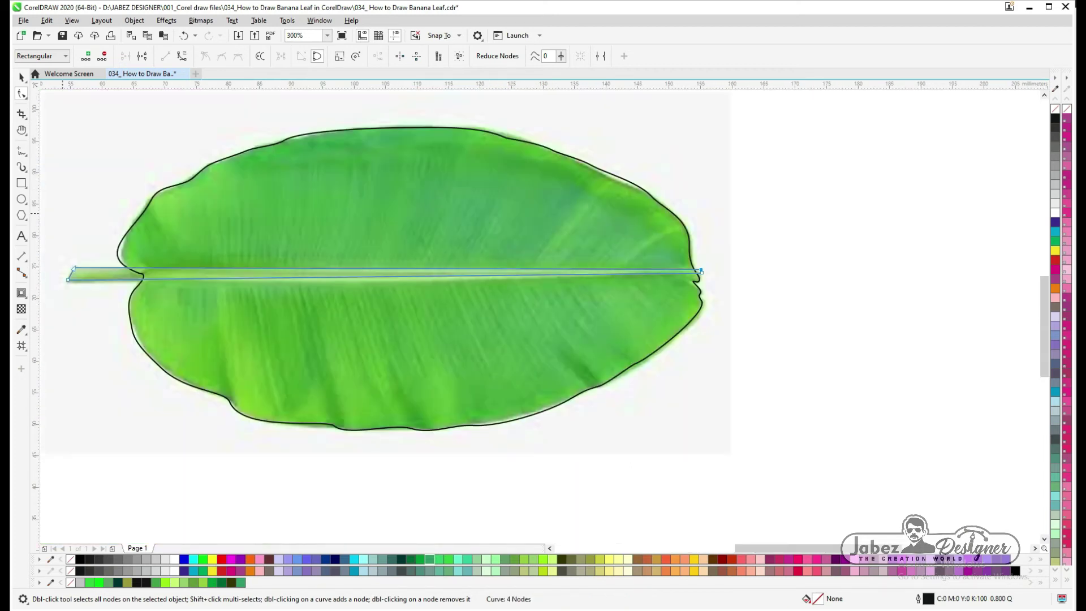
Use Smart Fill to create separate black shapes from the leaf areas above and below the midrib.
{"action": "left_click", "coordinate": [25, 332]}
{"action": "left_click", "coordinate": [22, 347]}
{"action": "left_click", "coordinate": [59, 362]}
{"action": "left_click", "coordinate": [324, 222]}
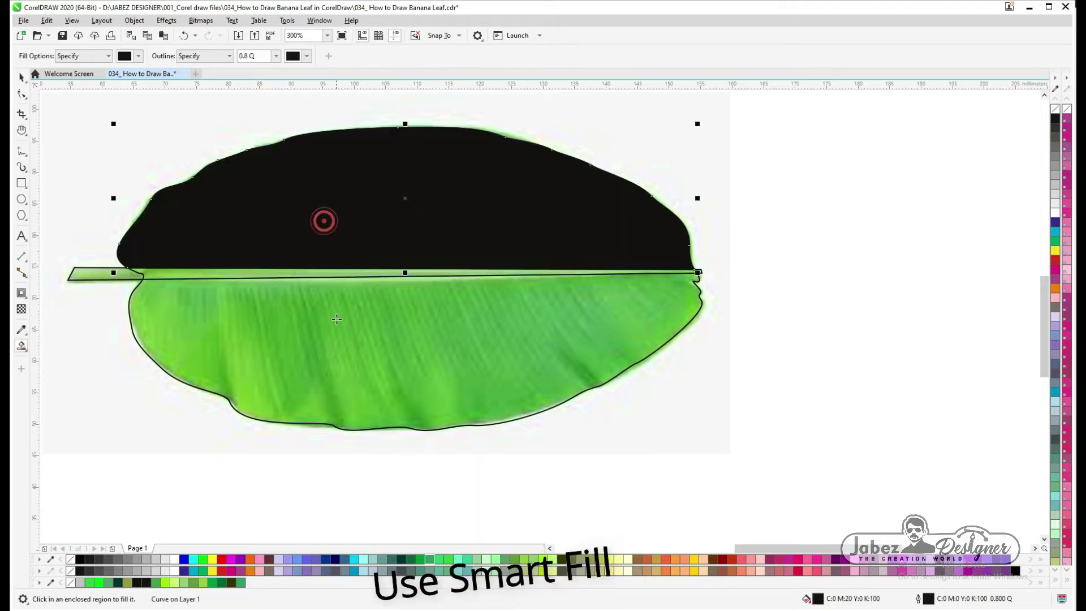
{"action": "left_click", "coordinate": [334, 325]}
Move the two black leaf halves together to the right of the reference picture.
{"action": "scroll", "coordinate": [261, 254], "scroll_direction": "down", "scroll_amount": 2}
{"action": "scroll", "coordinate": [262, 254], "scroll_direction": "down", "scroll_amount": 3}
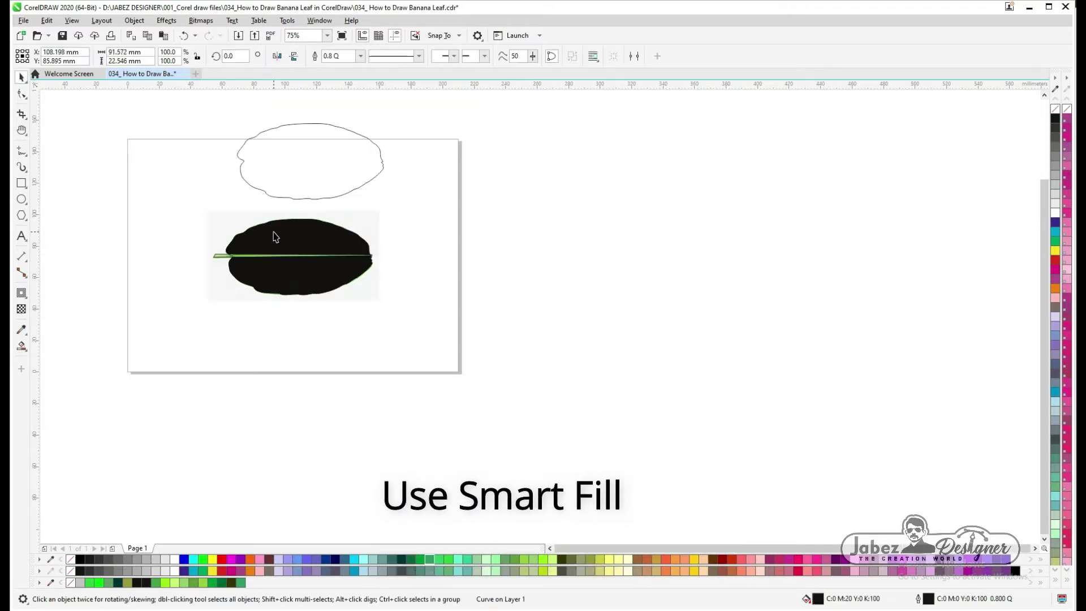
{"action": "key", "text": "space"}
{"action": "left_click_drag", "start_coordinate": [291, 277], "coordinate": [435, 276]}
{"action": "scroll", "coordinate": [322, 276], "scroll_direction": "up", "scroll_amount": 2}
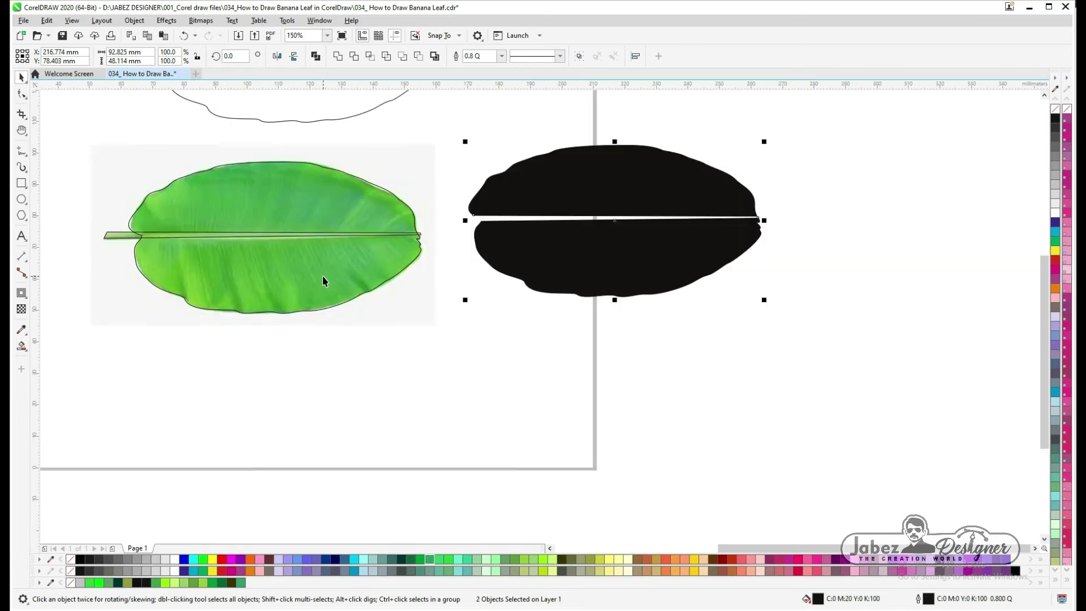
Move the traced leaf outline off the picture to the empty area below it.
{"action": "left_click", "coordinate": [121, 236]}
{"action": "left_click", "coordinate": [154, 212]}
{"action": "left_click_drag", "start_coordinate": [193, 188], "coordinate": [206, 375]}
Duplicate the midrib strip with a slight offset and reshape the copy's stem-end nodes into a narrower strip inside the original.
{"action": "scroll", "coordinate": [122, 230], "scroll_direction": "up", "scroll_amount": 4}
{"action": "left_click", "coordinate": [121, 247]}
{"action": "scroll", "coordinate": [159, 252], "scroll_direction": "up", "scroll_amount": 2}
{"action": "left_click_drag", "start_coordinate": [177, 229], "coordinate": [186, 242]}
{"action": "right_click", "coordinate": [186, 242]}
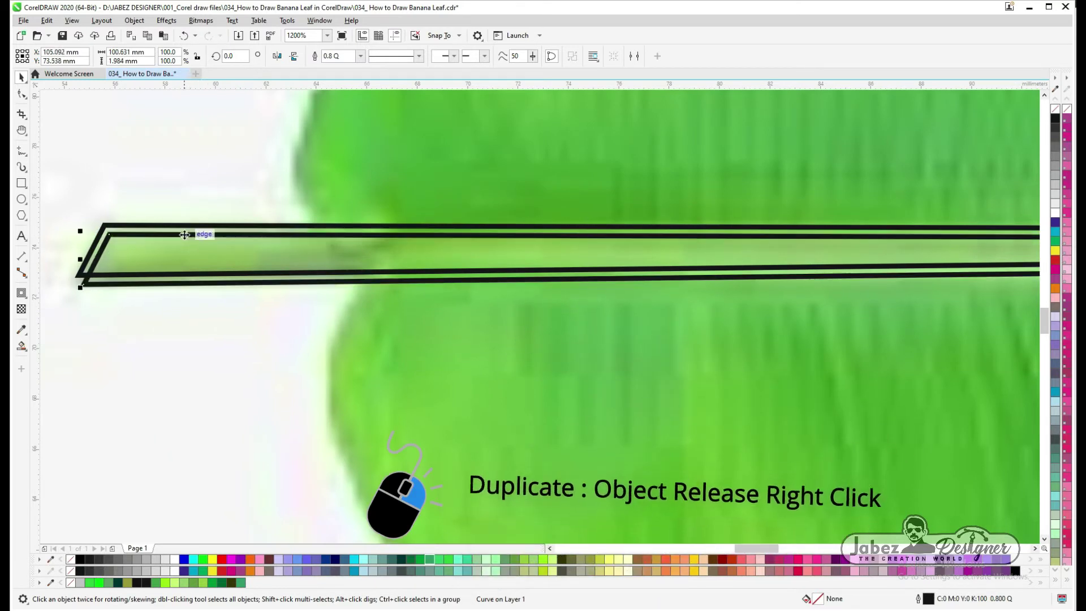
{"action": "key", "text": "F10"}
{"action": "left_click_drag", "start_coordinate": [84, 290], "coordinate": [116, 242]}
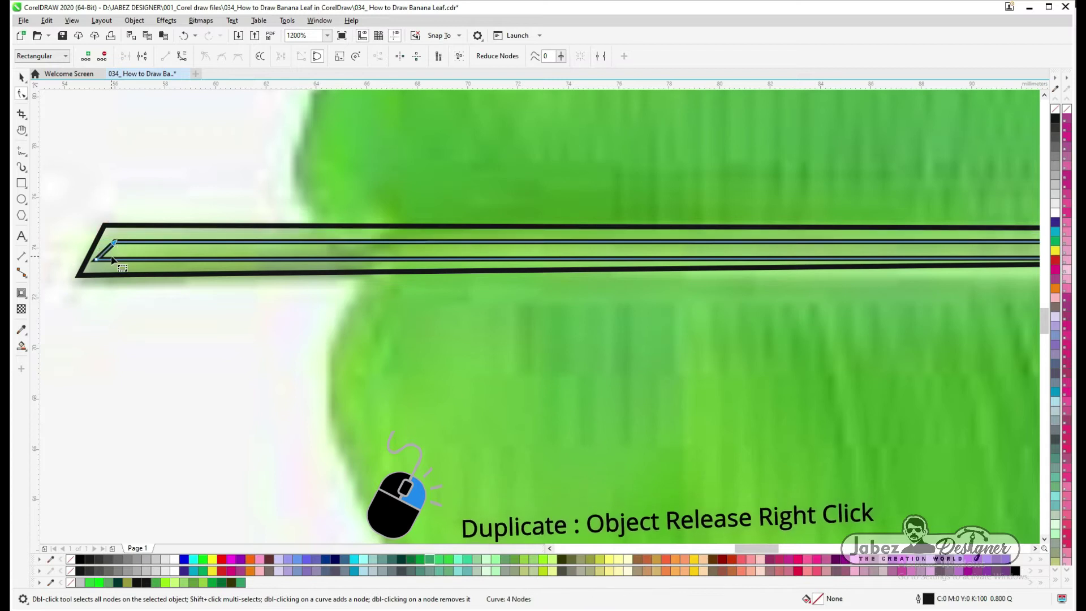
Fill the inner midrib strip with a pale green sampled from the photo's stem using the Eyedropper.
{"action": "left_click", "coordinate": [21, 333]}
{"action": "left_click", "coordinate": [159, 248]}
{"action": "left_click", "coordinate": [153, 249]}
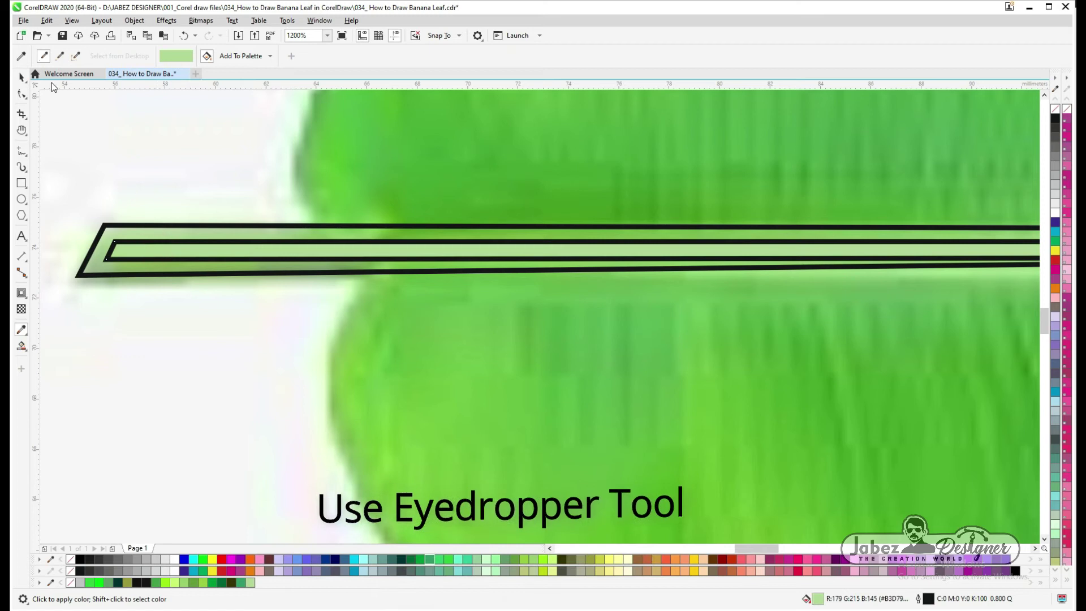
Fill the outer midrib strip with a light green palette colour.
{"action": "key", "text": "space"}
{"action": "left_click", "coordinate": [100, 247]}
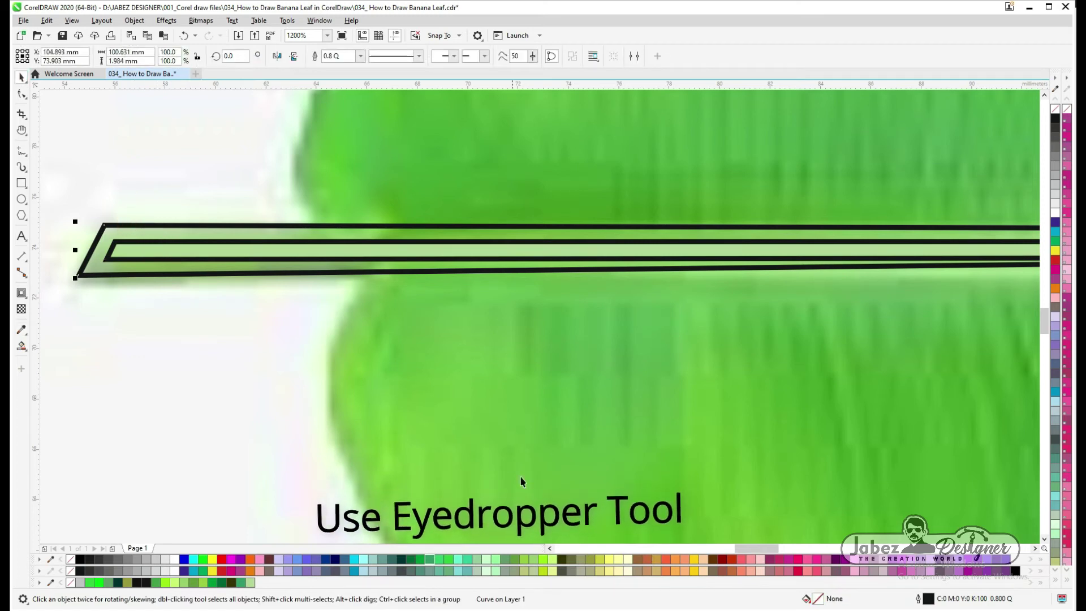
{"action": "scroll", "coordinate": [543, 501], "scroll_direction": "down", "scroll_amount": 2}
{"action": "left_click", "coordinate": [540, 562]}
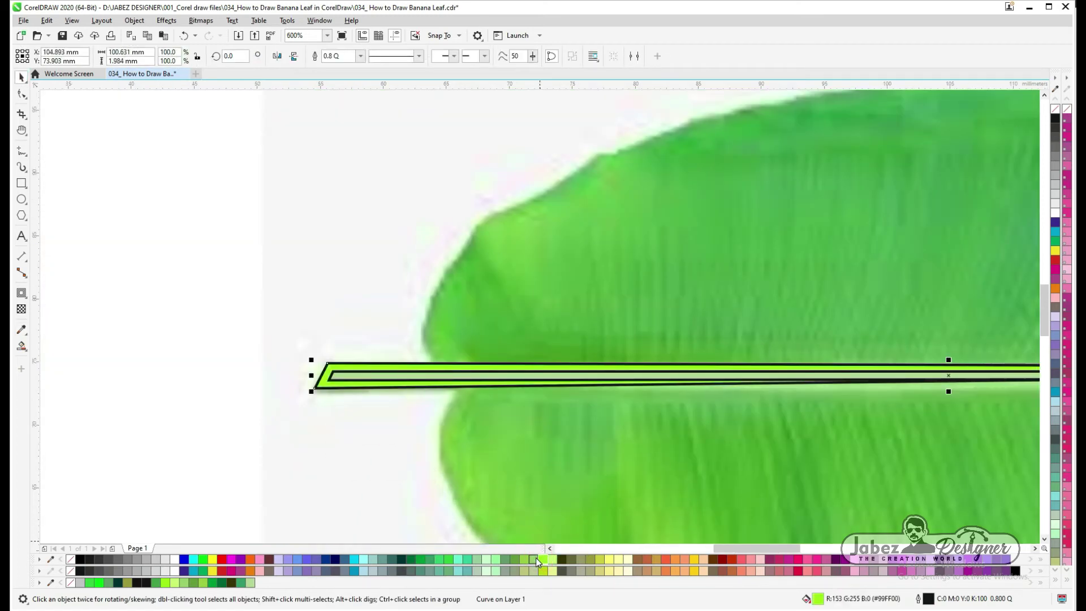
Set the outline width of both midrib strips to None.
{"action": "left_click", "coordinate": [353, 376], "text": "shift"}
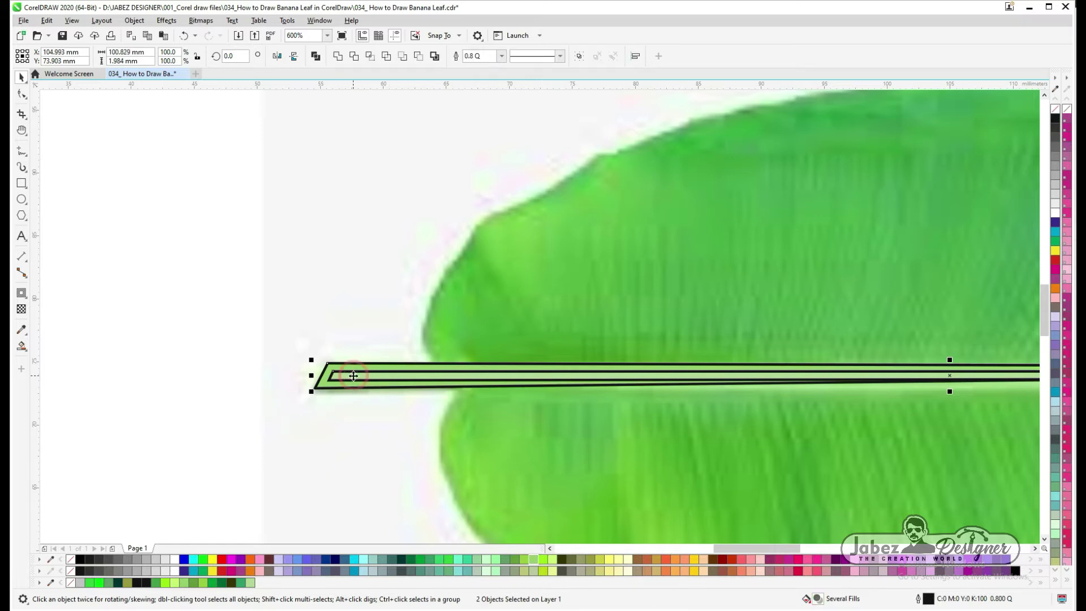
{"action": "left_click", "coordinate": [500, 58]}
{"action": "left_click", "coordinate": [480, 69]}
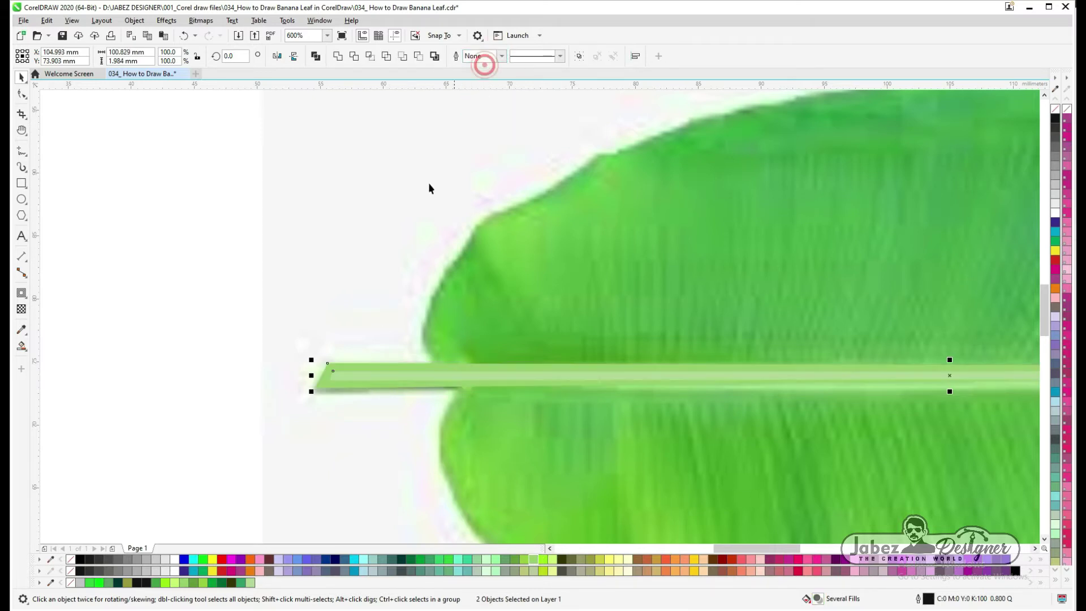
{"action": "scroll", "coordinate": [235, 266], "scroll_direction": "down", "scroll_amount": 4}
Move the reference leaf picture away from the midrib to just below the black leaf halves.
{"action": "left_click", "coordinate": [220, 249]}
{"action": "left_click", "coordinate": [345, 251]}
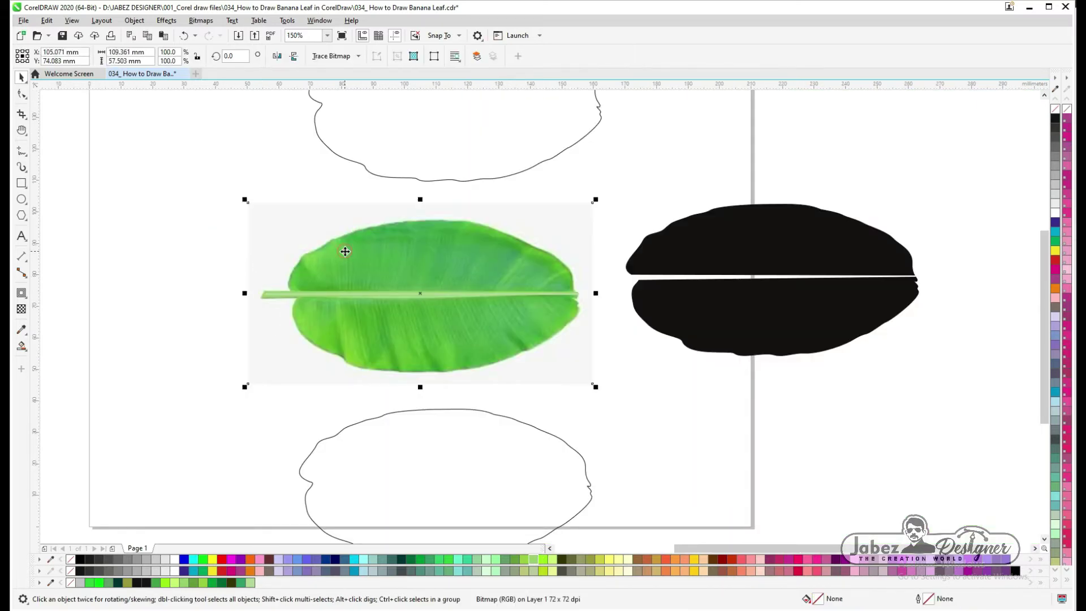
{"action": "left_click", "coordinate": [308, 484]}
{"action": "left_click", "coordinate": [307, 484]}
{"action": "left_click_drag", "start_coordinate": [324, 360], "coordinate": [728, 478]}
Move the lower leaf outline back around the midrib strips and fill it with Kentucky Green.
{"action": "left_click", "coordinate": [311, 485]}
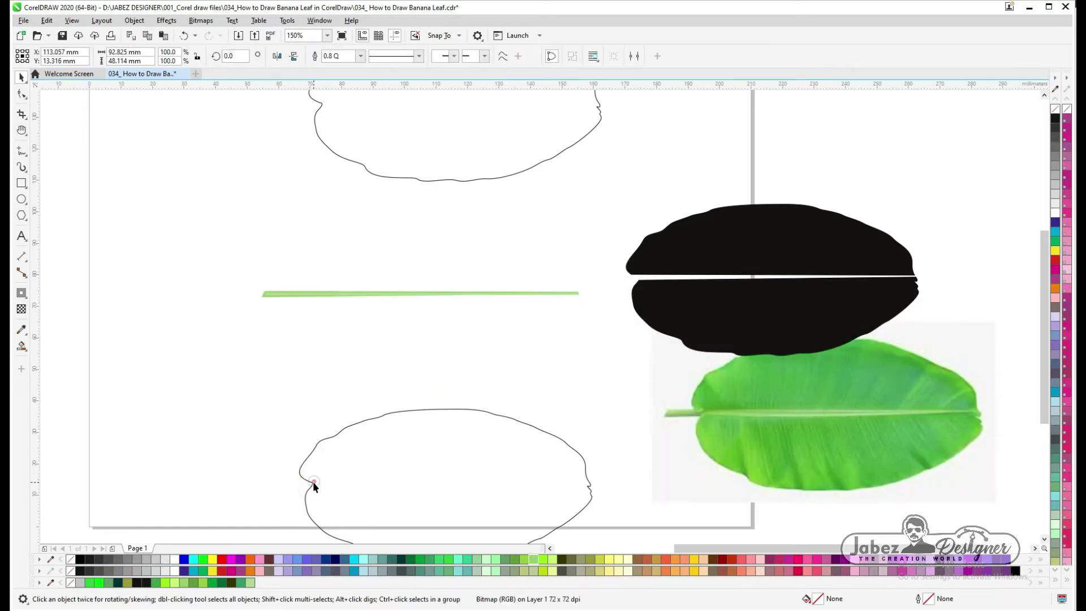
{"action": "left_click_drag", "start_coordinate": [314, 487], "coordinate": [301, 293]}
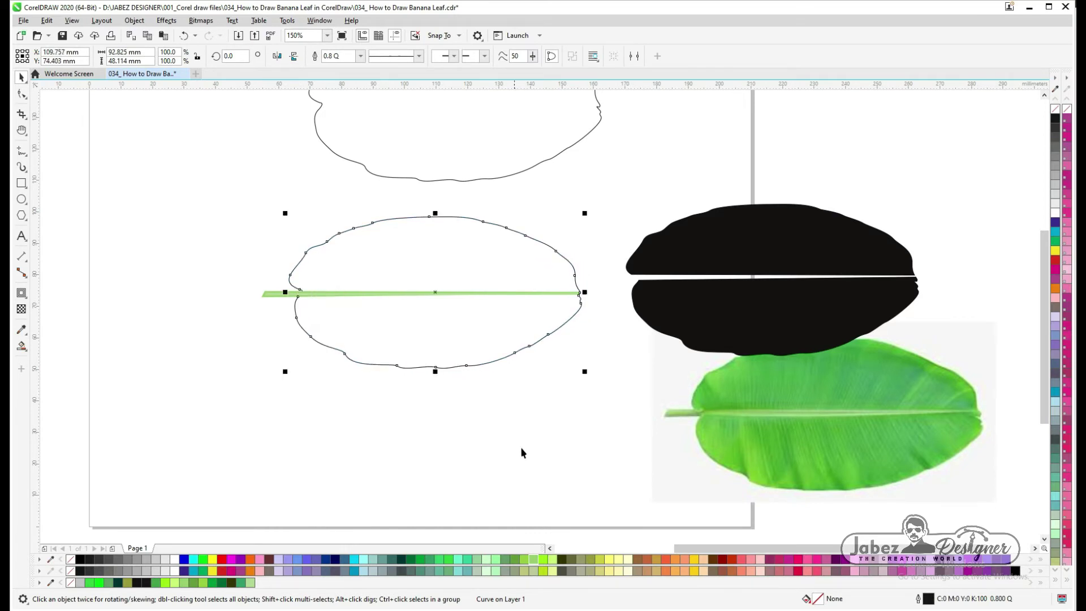
{"action": "left_click", "coordinate": [238, 583]}
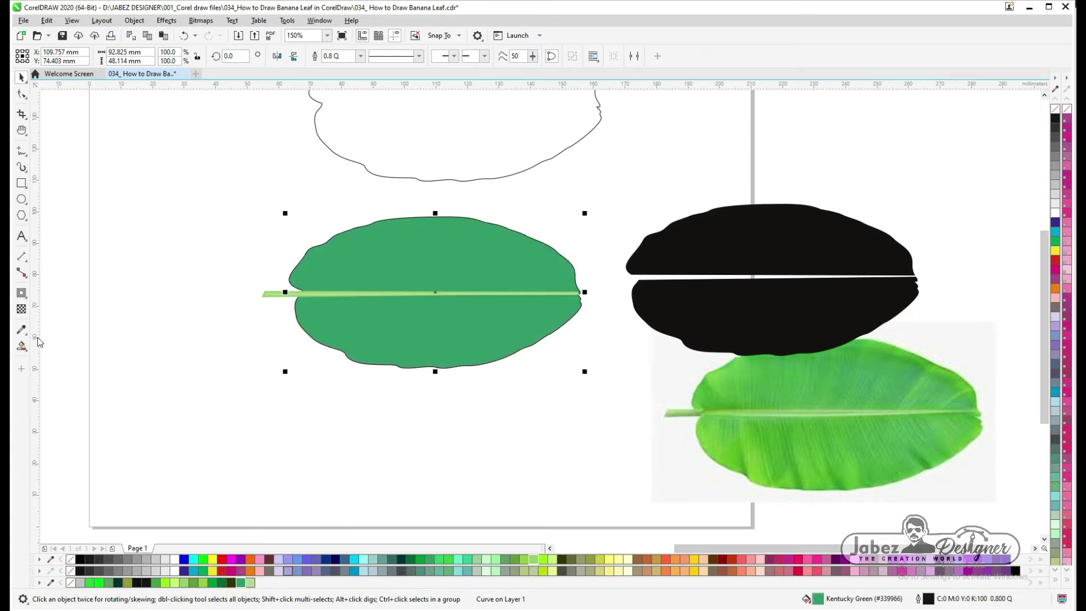
Fill the leaf shape with the green sampled from the reference photo and colour its outline Kentucky Green.
{"action": "left_click", "coordinate": [21, 329]}
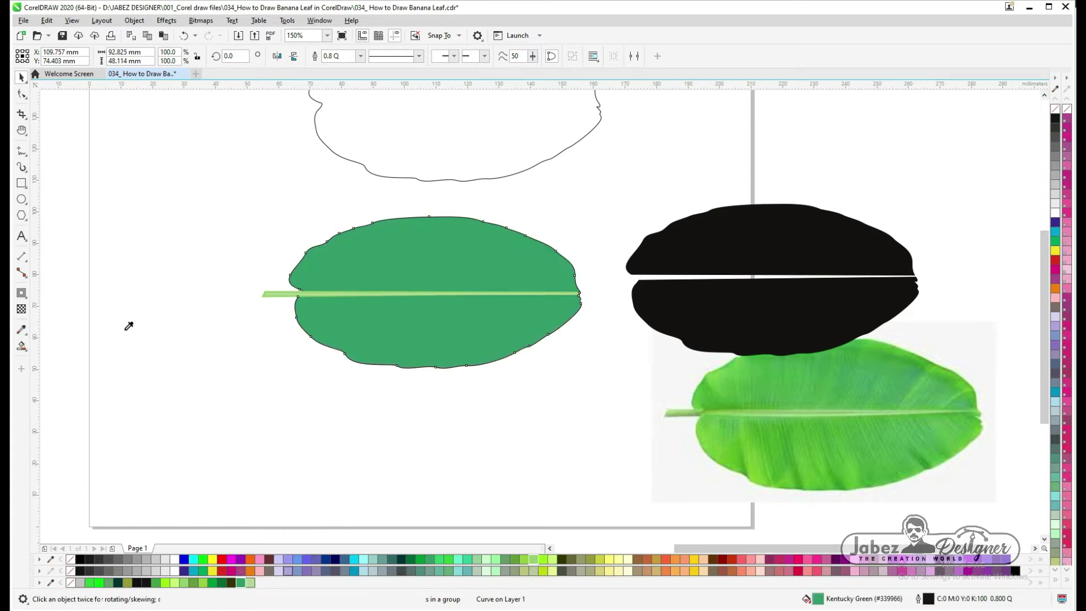
{"action": "left_click", "coordinate": [842, 390]}
{"action": "left_click", "coordinate": [476, 249]}
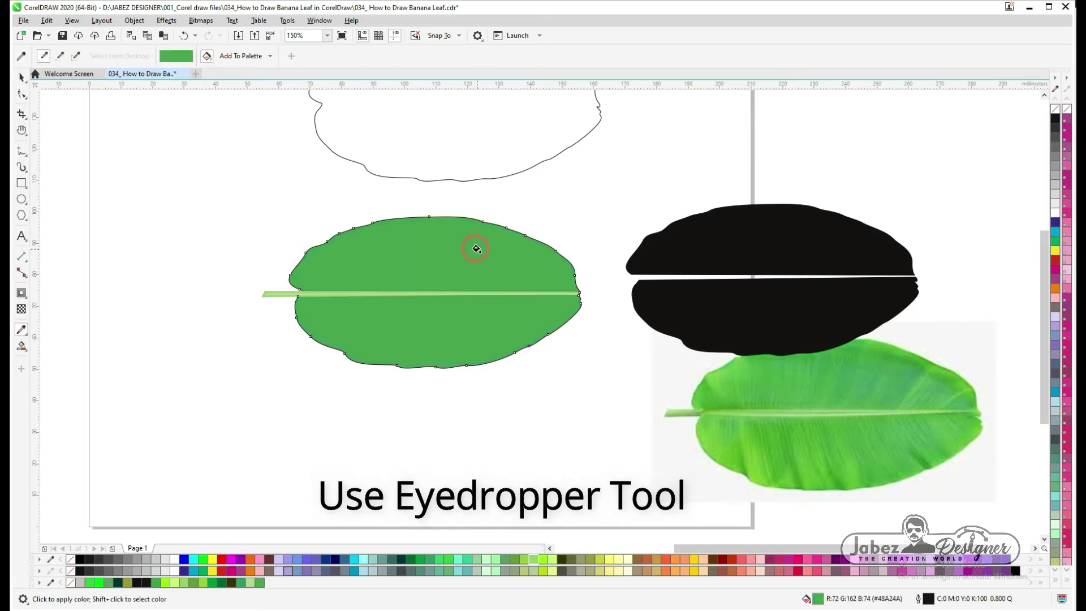
{"action": "left_click", "coordinate": [21, 77]}
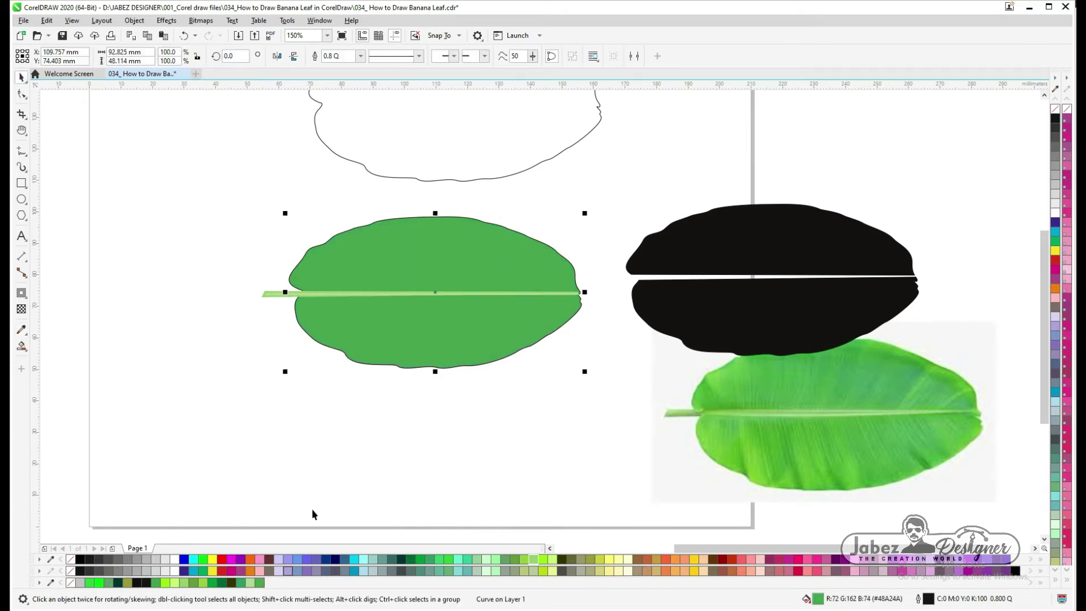
{"action": "right_click", "coordinate": [240, 584]}
{"action": "left_click", "coordinate": [310, 510]}
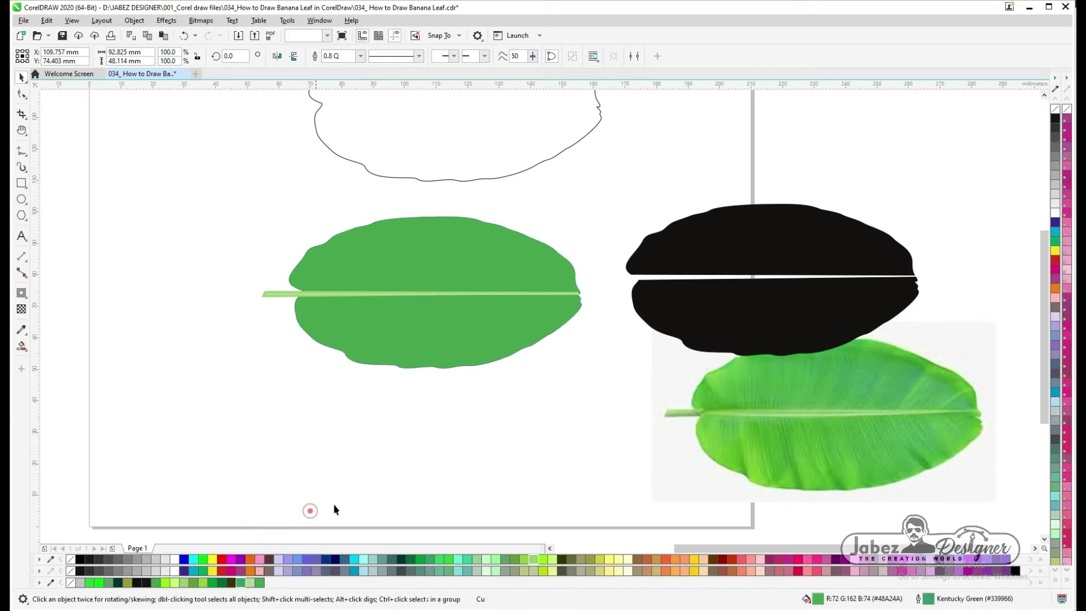
Move the lower black half onto the green leaf, fill it with bright green #99FF00 and set its outline width to None.
{"action": "left_click", "coordinate": [688, 318]}
{"action": "left_click_drag", "start_coordinate": [643, 284], "coordinate": [309, 298]}
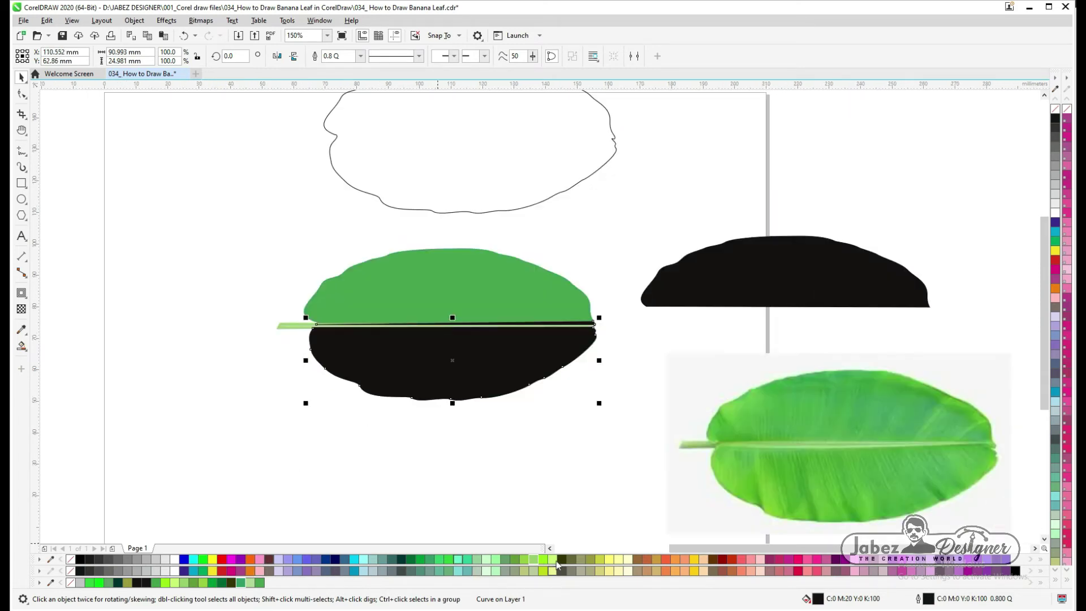
{"action": "left_click", "coordinate": [545, 559]}
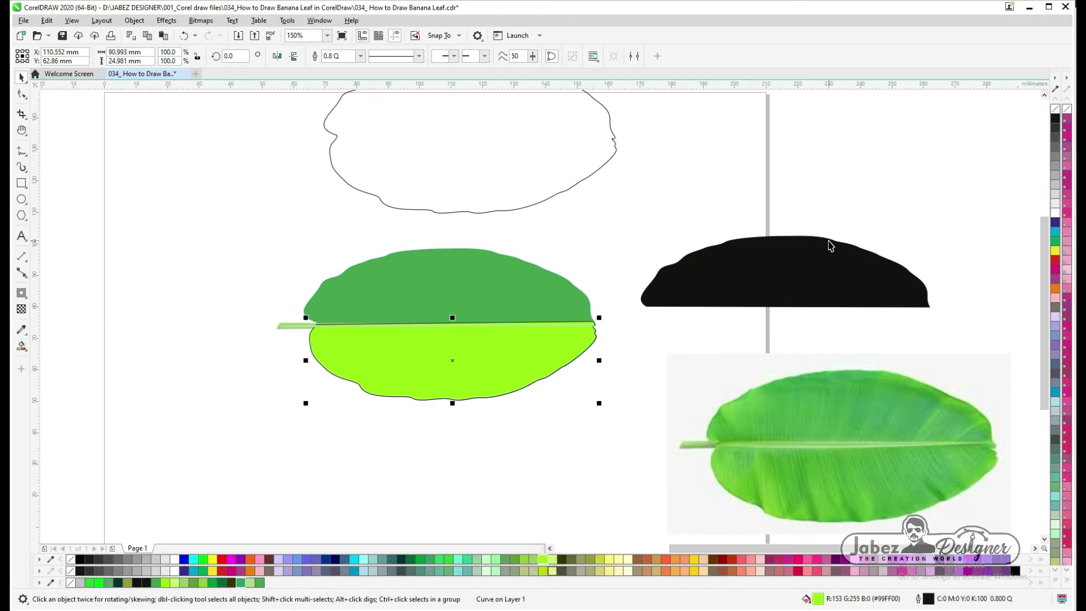
{"action": "left_click", "coordinate": [362, 56]}
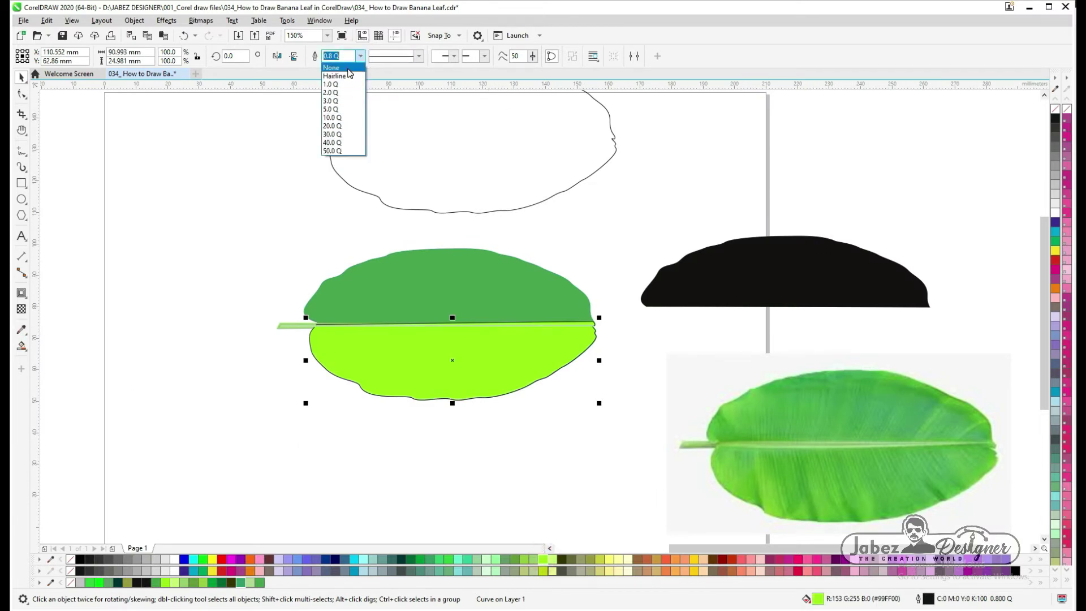
{"action": "left_click", "coordinate": [337, 71]}
Apply a linear transparency to the bright green lower half, fading from the midrib down to the middle of that half.
{"action": "left_click", "coordinate": [21, 309]}
{"action": "scroll", "coordinate": [453, 362], "scroll_direction": "up", "scroll_amount": 2}
{"action": "left_click_drag", "start_coordinate": [431, 294], "coordinate": [431, 350]}
{"action": "left_click", "coordinate": [21, 77]}
{"action": "scroll", "coordinate": [404, 353], "scroll_direction": "down", "scroll_amount": 2}
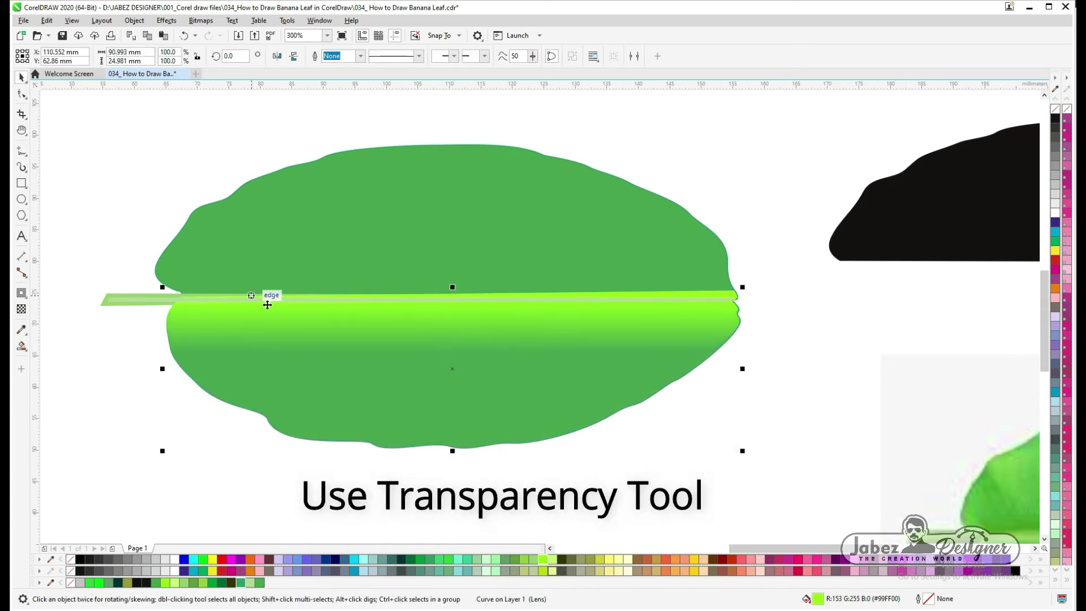
Move the upper black half onto the upper part of the green leaf and nudge it to match the leaf's edge.
{"action": "left_click_drag", "start_coordinate": [634, 302], "coordinate": [292, 324]}
{"action": "scroll", "coordinate": [359, 351], "scroll_direction": "up", "scroll_amount": 2}
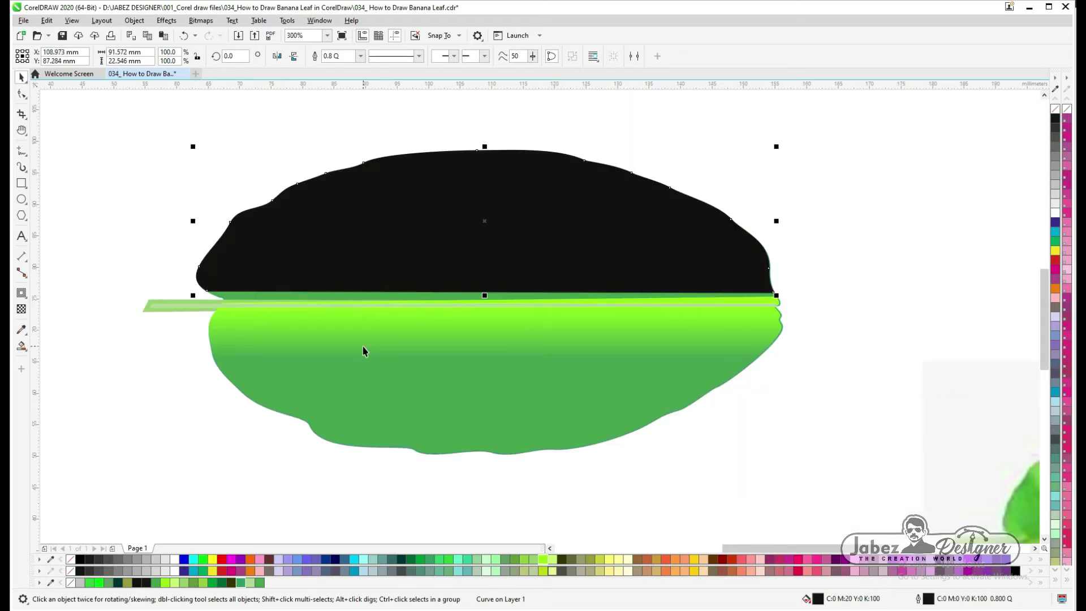
{"action": "left_click_drag", "start_coordinate": [462, 194], "coordinate": [486, 152]}
{"action": "key", "text": "Up"}
{"action": "key", "text": "Up"}
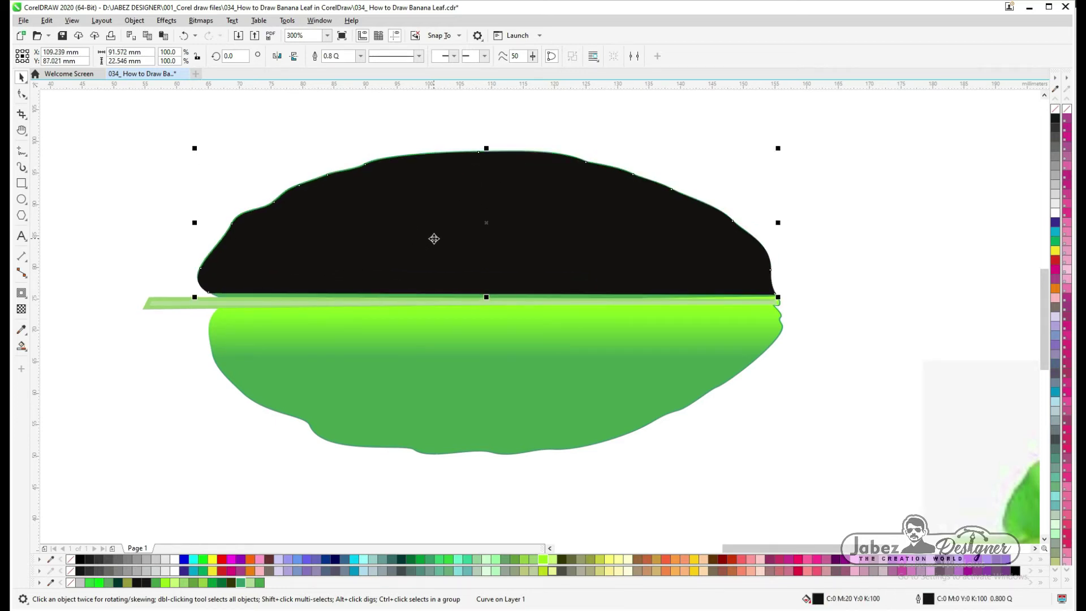
Fill the upper black half with bright green #99FF00 and set its outline width to None.
{"action": "left_click", "coordinate": [544, 558]}
{"action": "left_click", "coordinate": [361, 56]}
{"action": "left_click", "coordinate": [345, 66]}
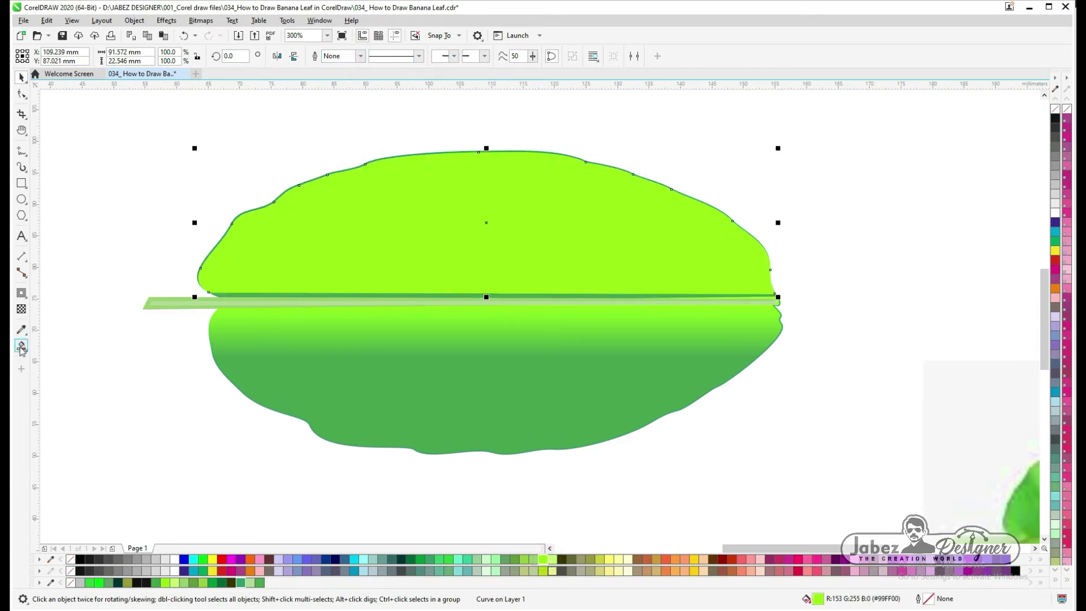
Fade the upper half with a linear transparency from above its top edge to its middle, and soften the lower half's fade.
{"action": "left_click", "coordinate": [21, 308]}
{"action": "left_click_drag", "start_coordinate": [486, 134], "coordinate": [486, 198]}
{"action": "left_click_drag", "start_coordinate": [476, 298], "coordinate": [473, 357]}
{"action": "left_click_drag", "start_coordinate": [475, 298], "coordinate": [486, 222]}
{"action": "key", "text": "ctrl+z"}
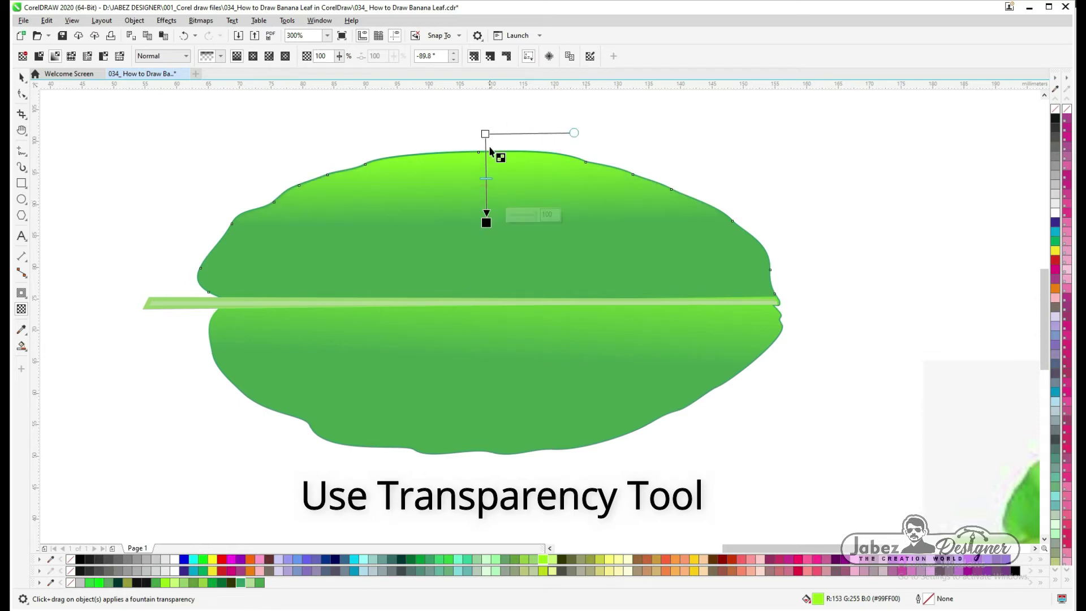
{"action": "left_click_drag", "start_coordinate": [487, 132], "coordinate": [489, 92]}
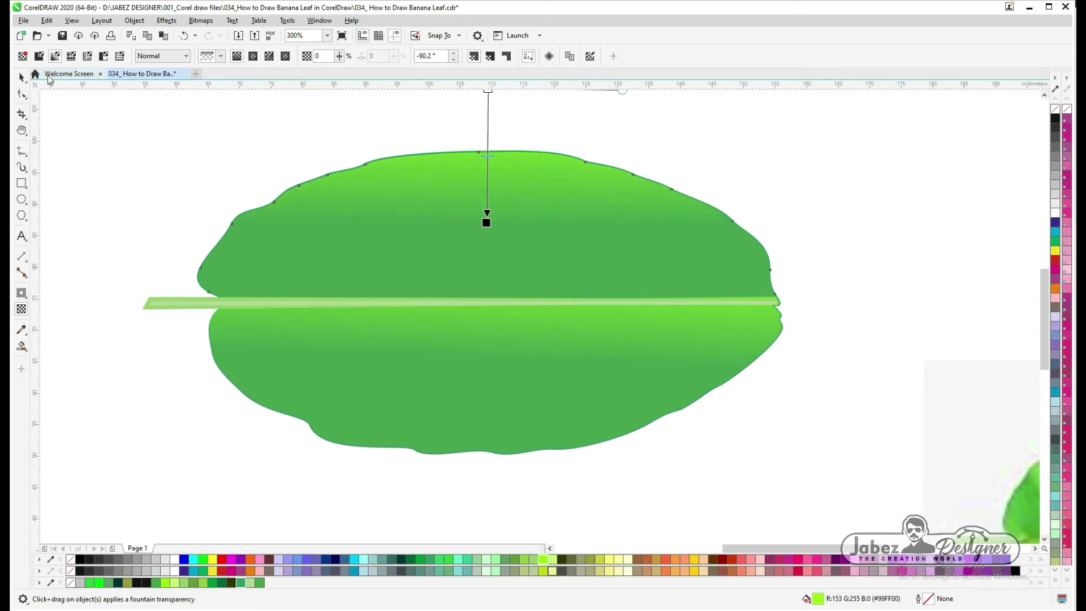
{"action": "left_click", "coordinate": [21, 76]}
Move the unfilled leaf outline from the upper part of the page onto the coloured leaf and nudge it until the edges match.
{"action": "scroll", "coordinate": [328, 166], "scroll_direction": "down", "scroll_amount": 1}
{"action": "left_click", "coordinate": [681, 256]}
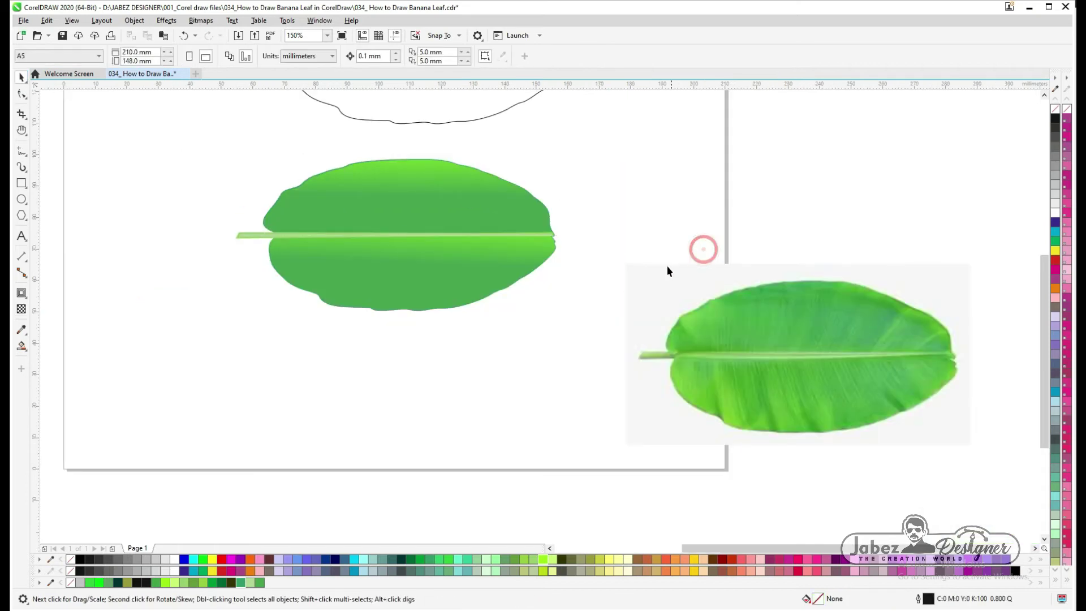
{"action": "scroll", "coordinate": [422, 282], "scroll_direction": "down", "scroll_amount": 2}
{"action": "scroll", "coordinate": [401, 277], "scroll_direction": "up", "scroll_amount": 1}
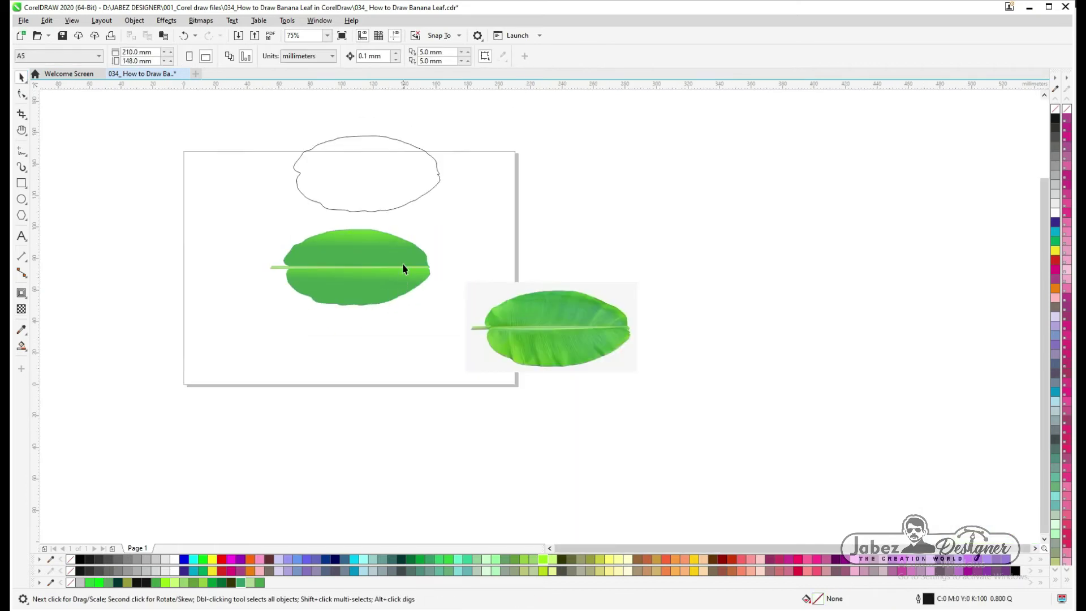
{"action": "left_click", "coordinate": [403, 191]}
{"action": "left_click_drag", "start_coordinate": [422, 215], "coordinate": [395, 285]}
{"action": "scroll", "coordinate": [382, 292], "scroll_direction": "up", "scroll_amount": 3}
{"action": "key", "text": "Down"}
{"action": "key", "text": "Down"}
{"action": "key", "text": "Down"}
{"action": "key", "text": "Down"}
{"action": "key", "text": "Down"}
{"action": "key", "text": "Down"}
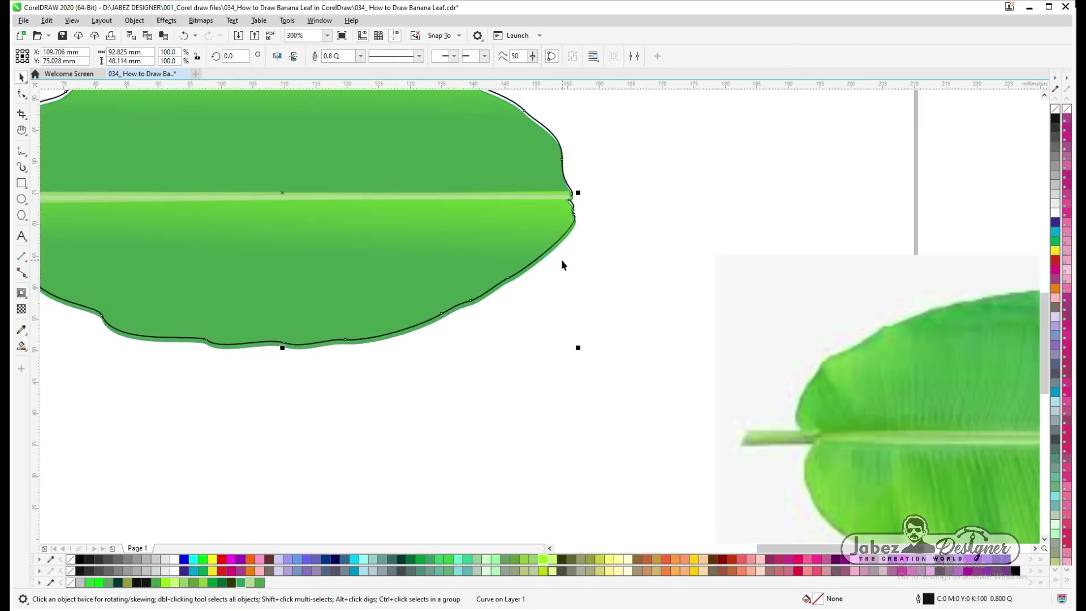
{"action": "scroll", "coordinate": [647, 323], "scroll_direction": "down", "scroll_amount": 1}
{"action": "scroll", "coordinate": [367, 276], "scroll_direction": "up", "scroll_amount": 1}
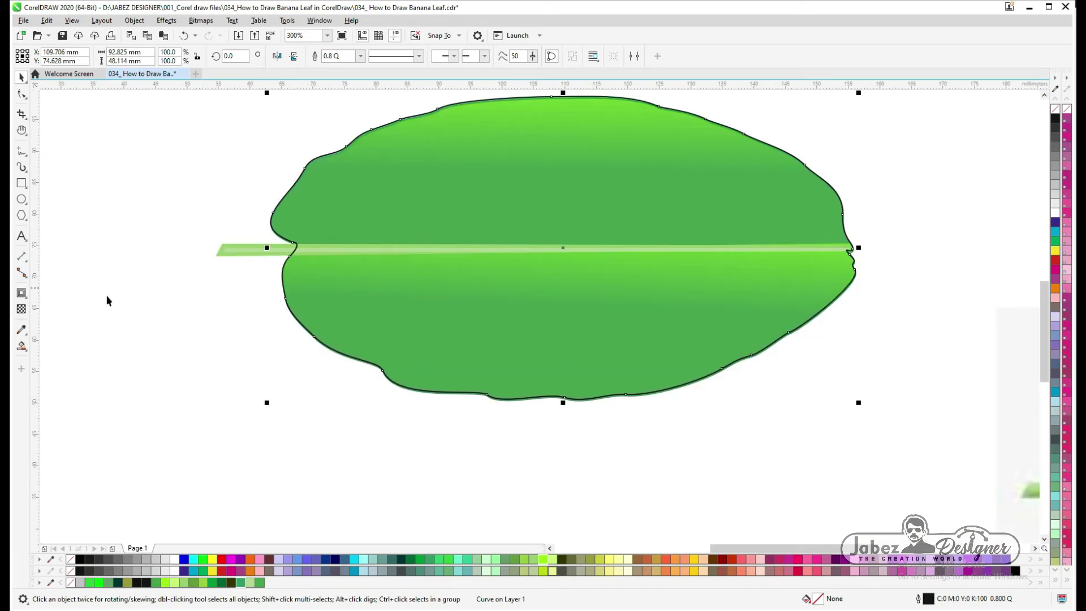
Draw a thin vertical rectangle about 0.36 by 21.6 mm, starting just below the midrib near the leaf's base.
{"action": "left_click", "coordinate": [110, 324]}
{"action": "left_click", "coordinate": [22, 183]}
{"action": "left_click_drag", "start_coordinate": [309, 256], "coordinate": [311, 390]}
{"action": "scroll", "coordinate": [323, 284], "scroll_direction": "up", "scroll_amount": 1}
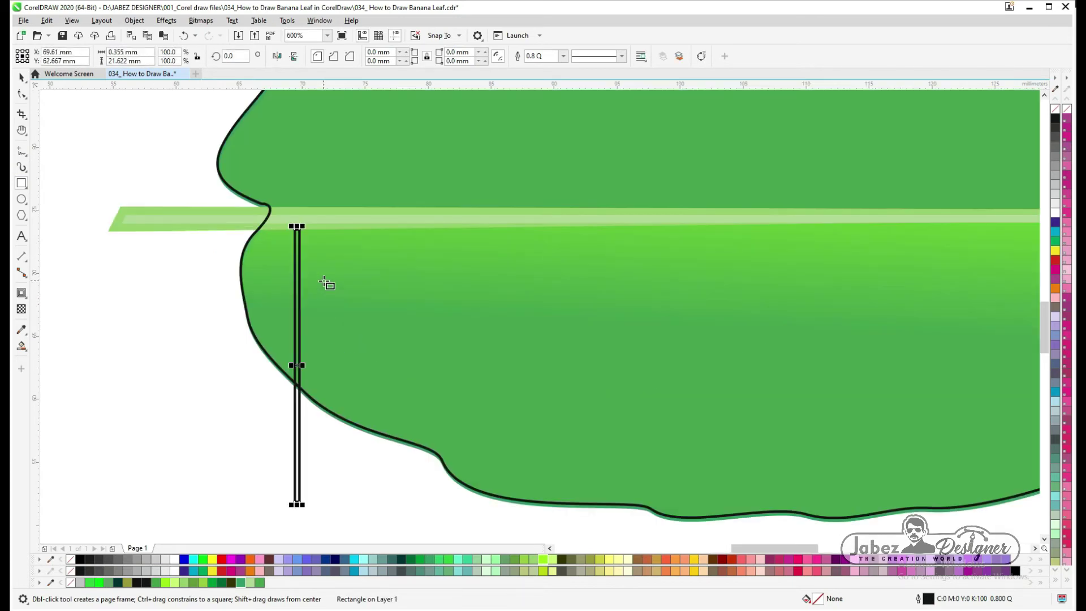
Fill the thin rectangle with the light green #99CC66 sampled from the midrib and set its outline width to None.
{"action": "left_click", "coordinate": [162, 224]}
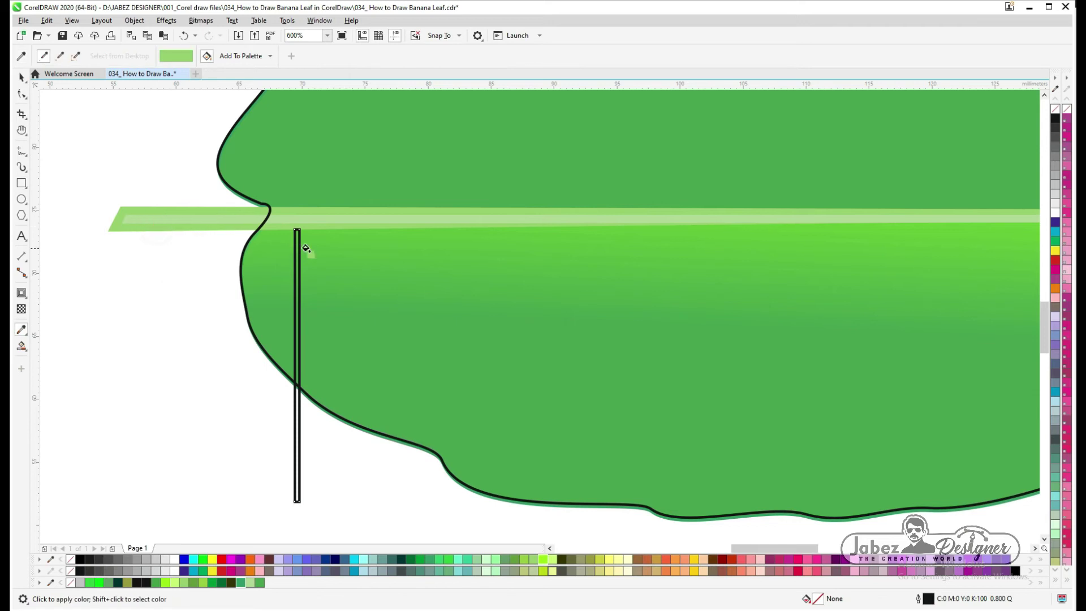
{"action": "scroll", "coordinate": [300, 248], "scroll_direction": "up", "scroll_amount": 2}
{"action": "left_click", "coordinate": [287, 236]}
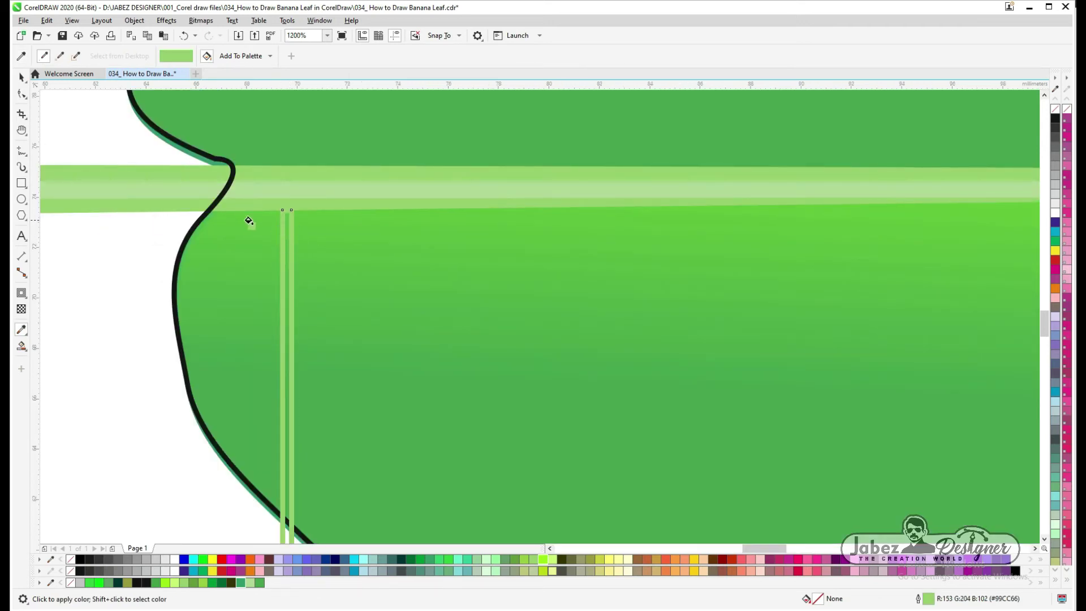
{"action": "left_click", "coordinate": [286, 223]}
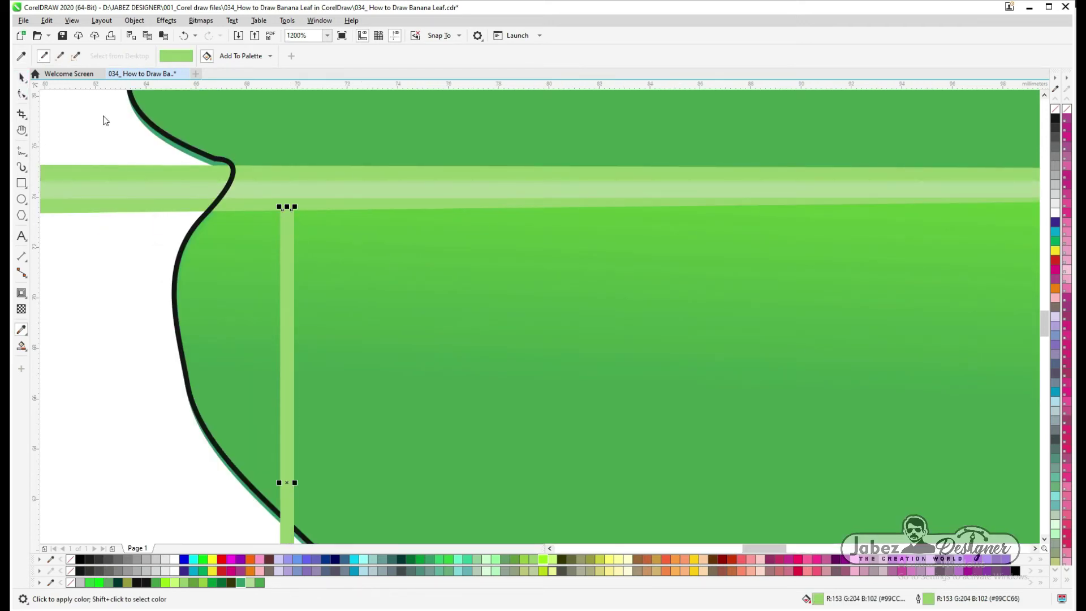
{"action": "left_click", "coordinate": [21, 77]}
{"action": "left_click", "coordinate": [564, 56]}
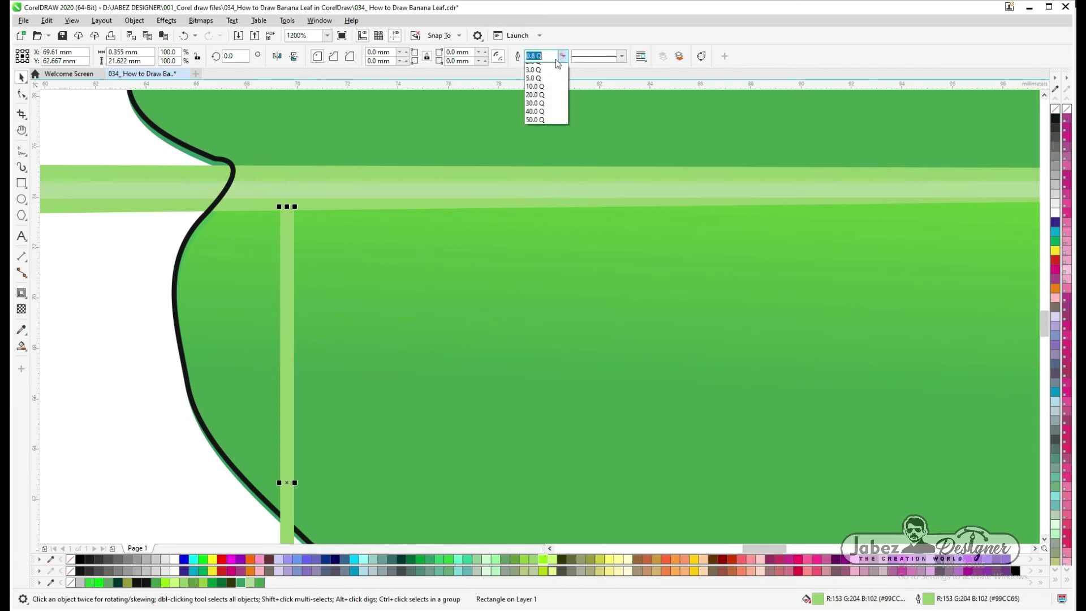
{"action": "left_click", "coordinate": [535, 63]}
Slant the strip so its lower end leans about 8.5 mm toward the leaf tip, and fade it out downward with a linear transparency.
{"action": "scroll", "coordinate": [316, 176], "scroll_direction": "down", "scroll_amount": 1}
{"action": "left_click", "coordinate": [300, 395]}
{"action": "left_click_drag", "start_coordinate": [304, 471], "coordinate": [410, 489]}
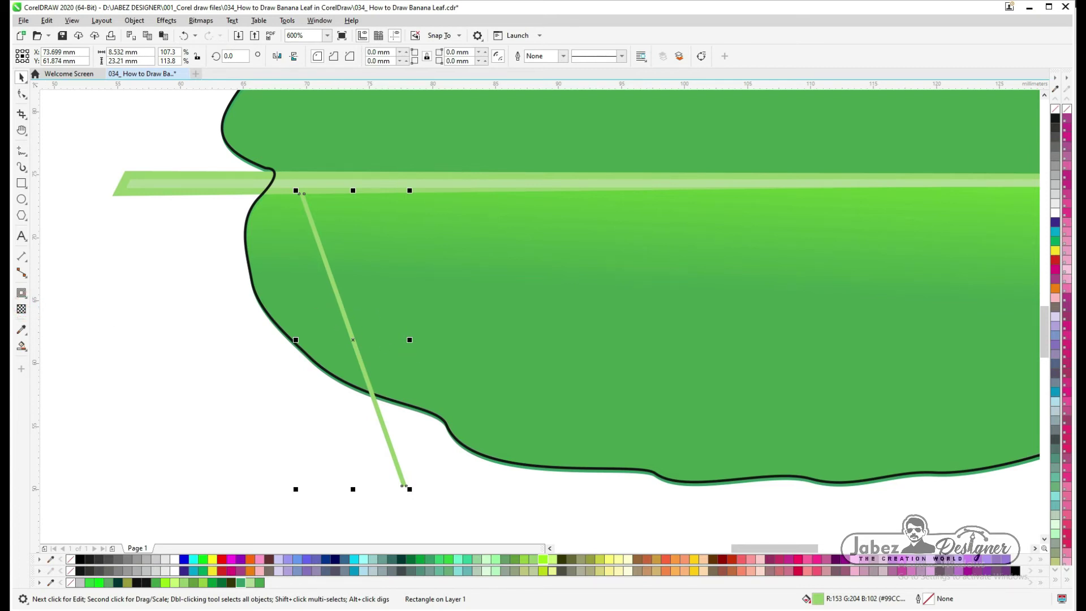
{"action": "left_click", "coordinate": [21, 310]}
{"action": "left_click_drag", "start_coordinate": [376, 396], "coordinate": [391, 454]}
{"action": "left_click_drag", "start_coordinate": [330, 270], "coordinate": [312, 219]}
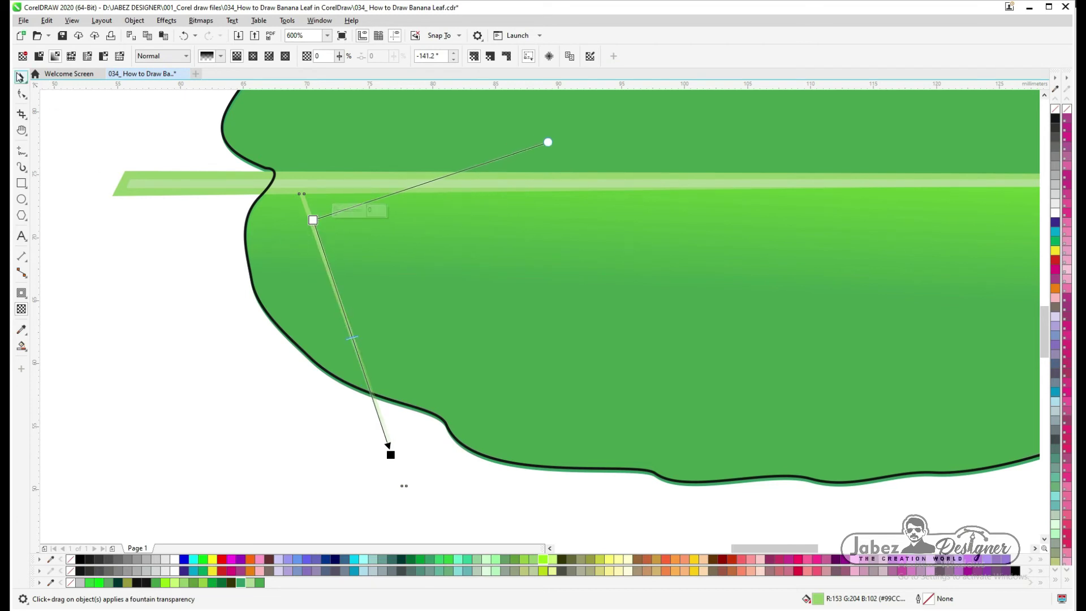
Duplicate the slanted vein strip and place the copy close beside the original below the midrib.
{"action": "left_click", "coordinate": [20, 76]}
{"action": "left_click_drag", "start_coordinate": [304, 195], "coordinate": [344, 195]}
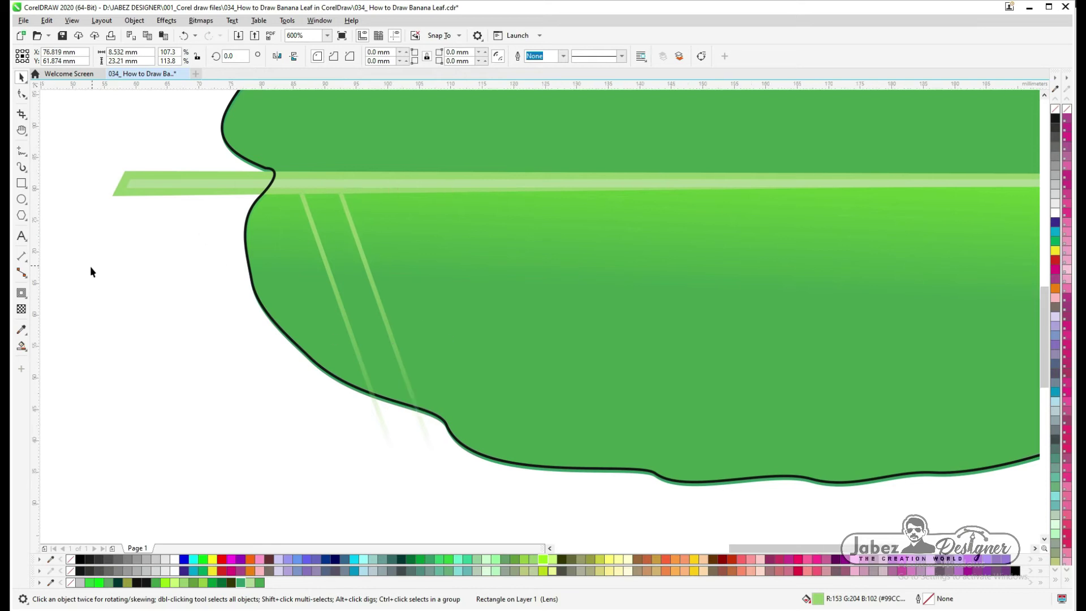
{"action": "scroll", "coordinate": [89, 266], "scroll_direction": "down", "scroll_amount": 4}
{"action": "scroll", "coordinate": [153, 257], "scroll_direction": "up", "scroll_amount": 4}
{"action": "left_click_drag", "start_coordinate": [164, 240], "coordinate": [145, 238]}
{"action": "right_click", "coordinate": [146, 239]}
Repeat the strip's duplication at the same spacing until the veins run along the whole lower half of the leaf.
{"action": "key", "text": "ctrl+d"}
{"action": "key", "text": "ctrl+d"}
{"action": "key", "text": "ctrl+d"}
{"action": "key", "text": "ctrl+d"}
{"action": "key", "text": "ctrl+d"}
{"action": "key", "text": "ctrl+d"}
{"action": "key", "text": "ctrl+d"}
{"action": "key", "text": "ctrl+d"}
{"action": "key", "text": "ctrl+d"}
{"action": "key", "text": "ctrl+d"}
{"action": "key", "text": "ctrl+d"}
{"action": "key", "text": "ctrl+d"}
{"action": "key", "text": "ctrl+d"}
{"action": "key", "text": "ctrl+d"}
{"action": "key", "text": "ctrl+d"}
{"action": "key", "text": "ctrl+d"}
{"action": "key", "text": "ctrl+d"}
{"action": "key", "text": "ctrl+d"}
{"action": "key", "text": "ctrl+d"}
{"action": "key", "text": "ctrl+d"}
{"action": "key", "text": "ctrl+d"}
{"action": "key", "text": "ctrl+d"}
{"action": "key", "text": "ctrl+d"}
{"action": "key", "text": "ctrl+d"}
{"action": "key", "text": "ctrl+d"}
{"action": "key", "text": "ctrl+d"}
{"action": "key", "text": "ctrl+d"}
{"action": "key", "text": "ctrl+d"}
{"action": "scroll", "coordinate": [197, 269], "scroll_direction": "down", "scroll_amount": 2}
{"action": "key", "text": "ctrl+d"}
{"action": "key", "text": "ctrl+d"}
{"action": "key", "text": "ctrl+d"}
{"action": "key", "text": "ctrl+d"}
{"action": "key", "text": "ctrl+d"}
{"action": "key", "text": "ctrl+d"}
{"action": "key", "text": "ctrl+d"}
{"action": "key", "text": "ctrl+d"}
{"action": "key", "text": "ctrl+d"}
{"action": "key", "text": "ctrl+d"}
Select all the slanted vein strips and align them in one horizontal row.
{"action": "left_click_drag", "start_coordinate": [856, 227], "coordinate": [134, 459]}
{"action": "left_click", "coordinate": [181, 460]}
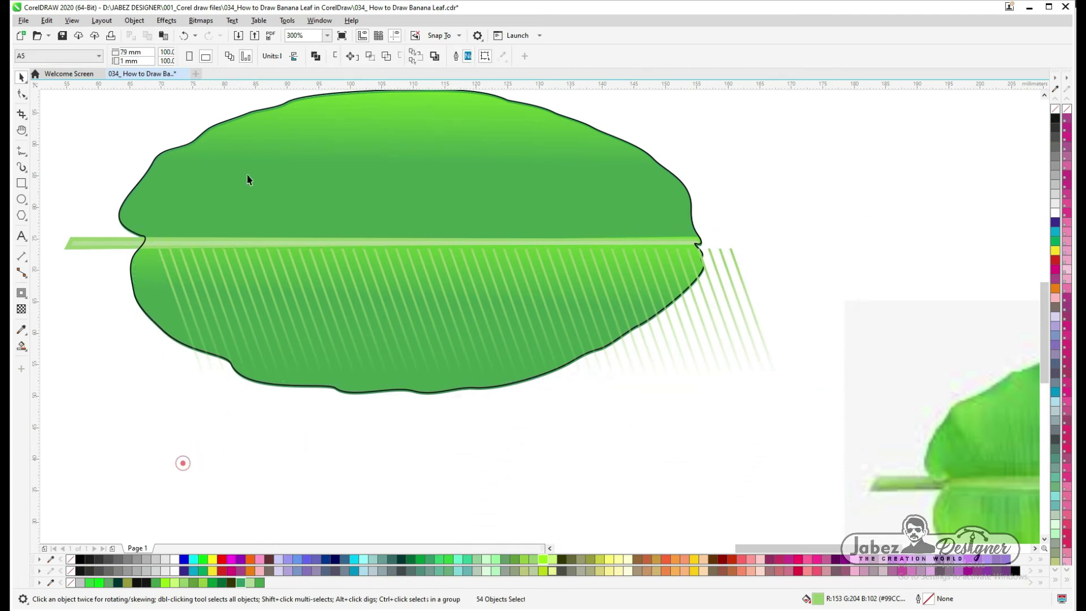
{"action": "left_click", "coordinate": [319, 21]}
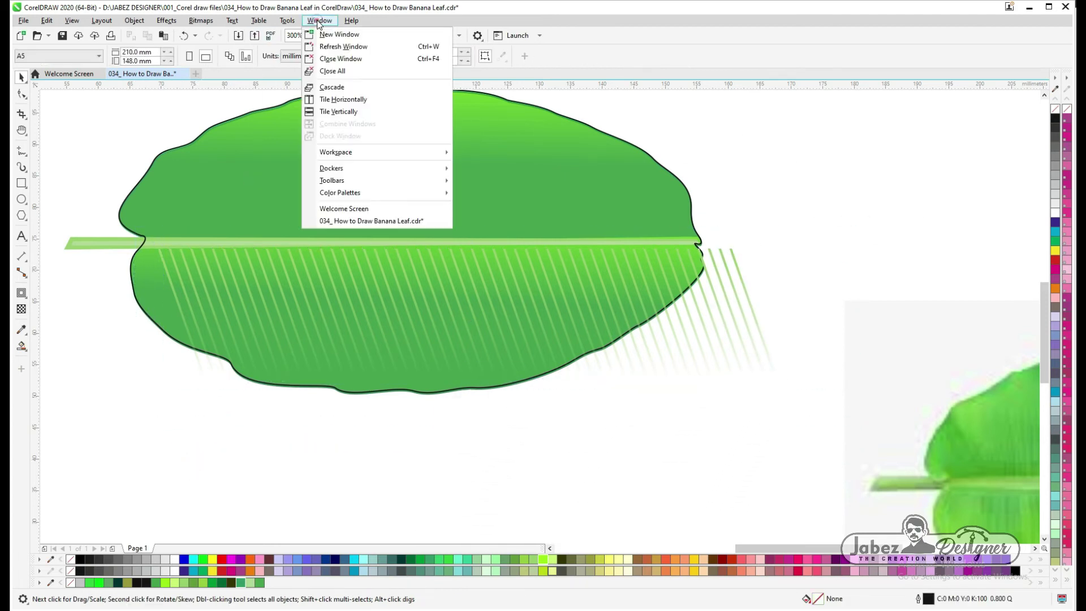
{"action": "left_click", "coordinate": [345, 168]}
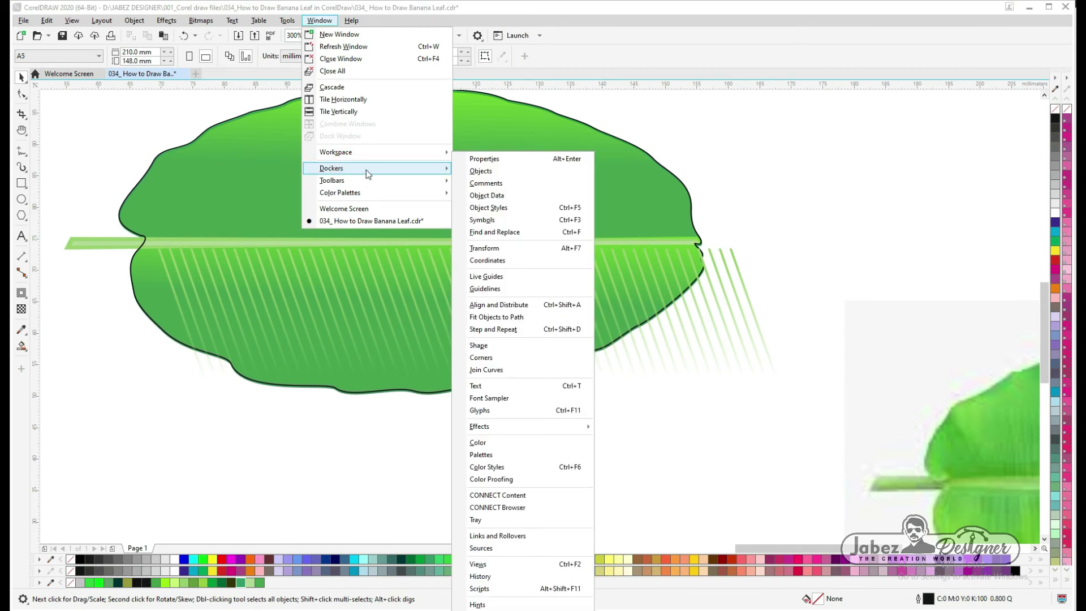
{"action": "left_click", "coordinate": [529, 306]}
{"action": "left_click_drag", "start_coordinate": [814, 213], "coordinate": [169, 458]}
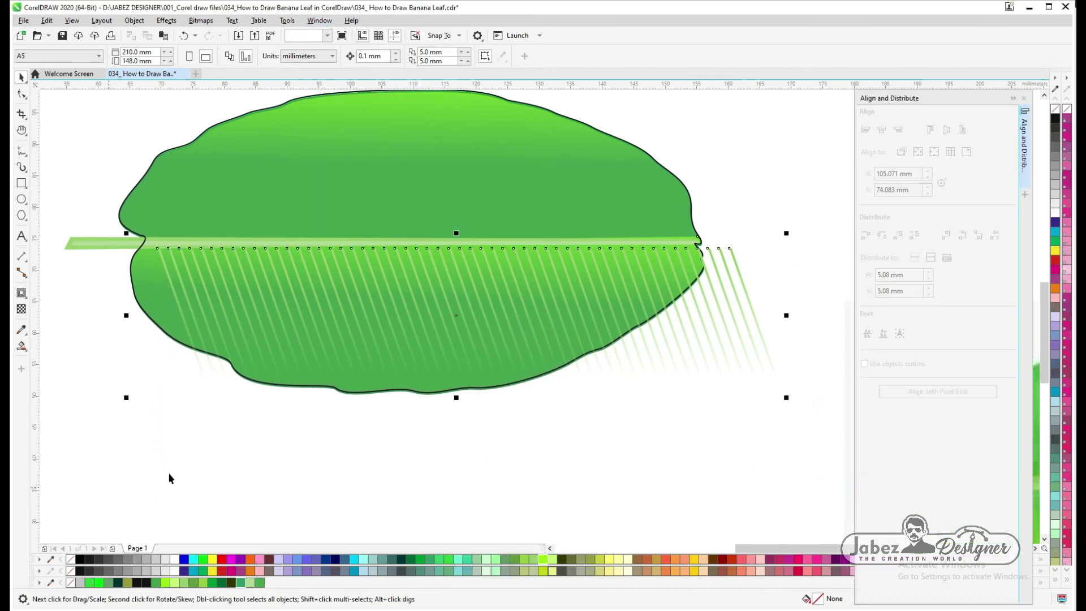
{"action": "left_click", "coordinate": [937, 133]}
Move the row of vein strips toward the leaf's base so it meets the midrib, and group the strips.
{"action": "left_click_drag", "start_coordinate": [466, 312], "coordinate": [428, 318]}
{"action": "left_click", "coordinate": [740, 261], "text": "shift"}
{"action": "left_click_drag", "start_coordinate": [741, 260], "coordinate": [700, 286]}
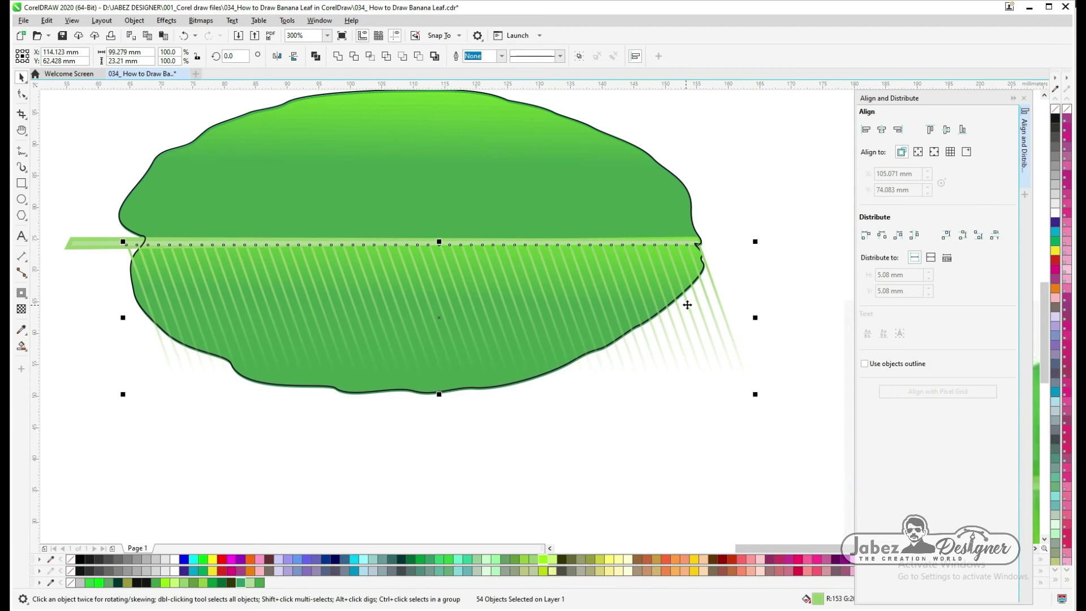
{"action": "key", "text": "ctrl+z"}
{"action": "right_click", "coordinate": [712, 277]}
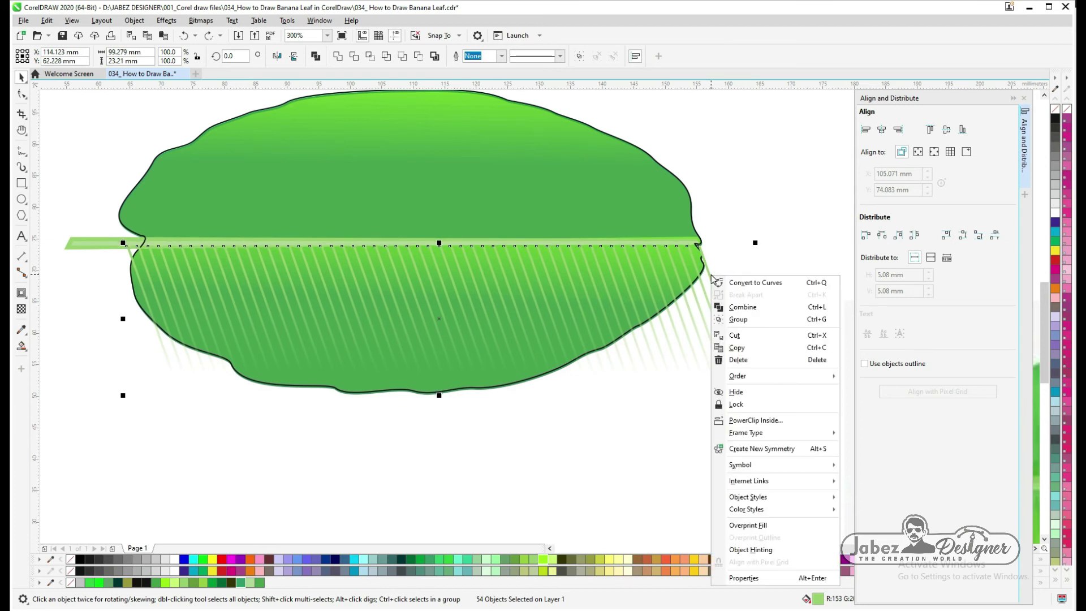
{"action": "left_click", "coordinate": [727, 320]}
Duplicate the vein group onto the upper leaf half, mirror it vertically and line it up with the midrib.
{"action": "left_click_drag", "start_coordinate": [723, 312], "coordinate": [685, 200]}
{"action": "left_click", "coordinate": [294, 56]}
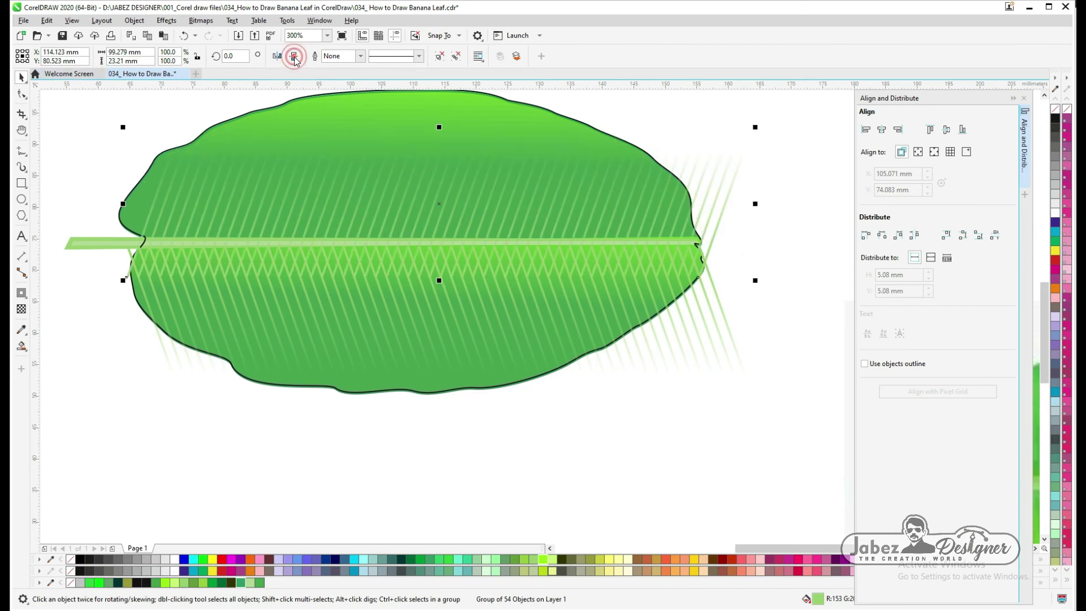
{"action": "left_click_drag", "start_coordinate": [131, 273], "coordinate": [129, 235]}
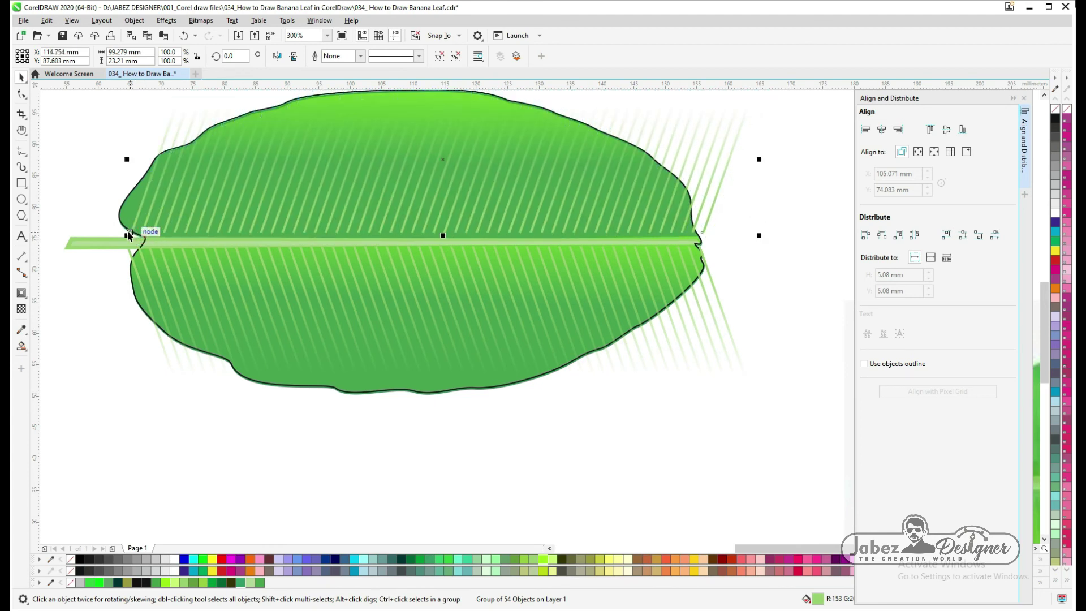
{"action": "left_click_drag", "start_coordinate": [414, 231], "coordinate": [413, 233]}
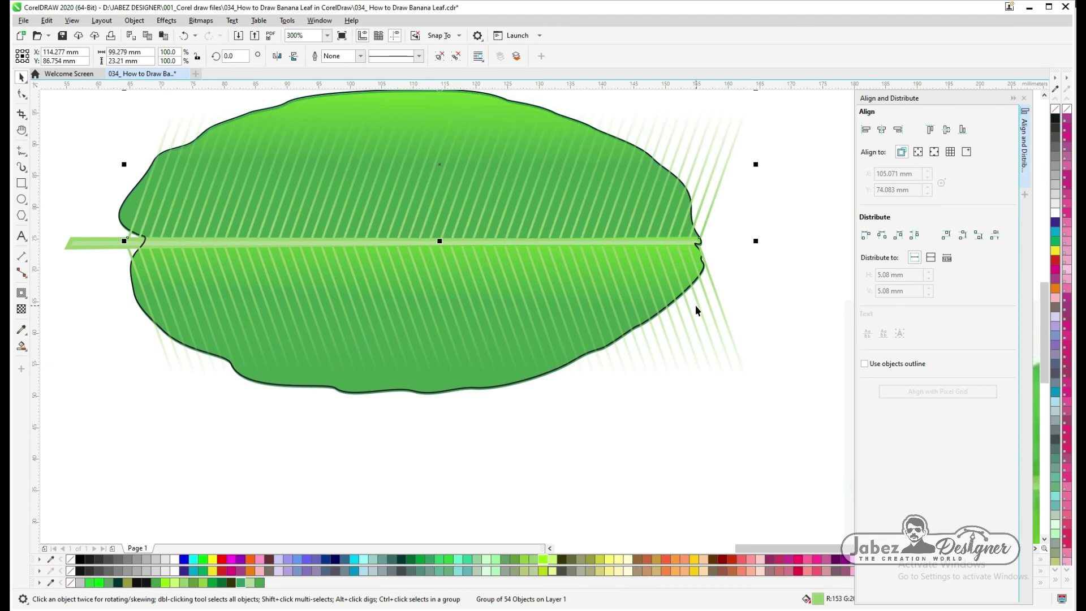
Select the upper and lower vein groups together and combine them into one group.
{"action": "left_click", "coordinate": [718, 299], "text": "shift"}
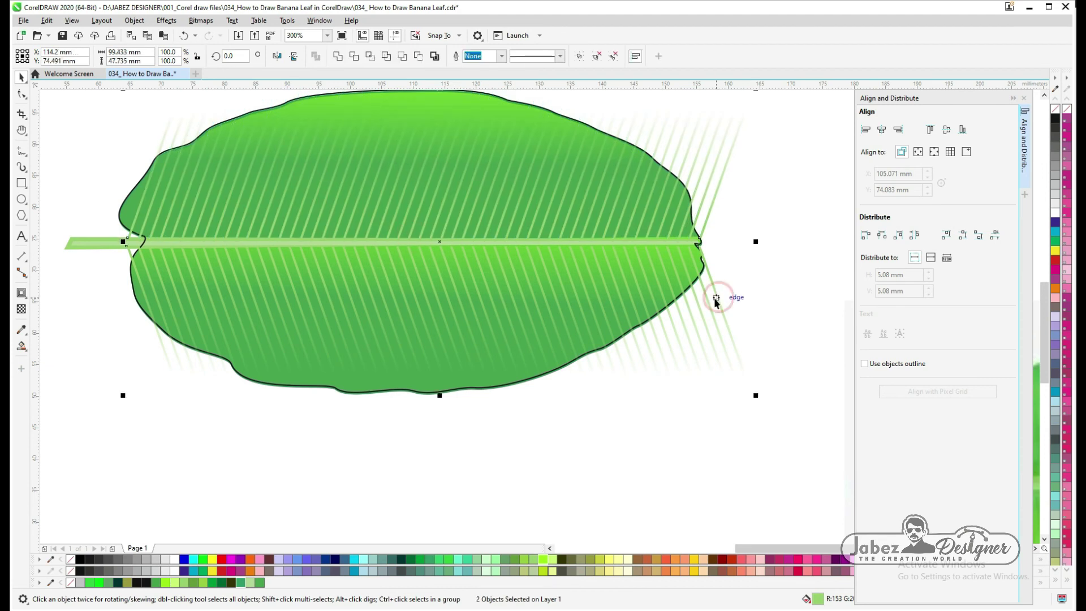
{"action": "right_click", "coordinate": [716, 301]}
{"action": "key", "text": "Escape"}
{"action": "left_click", "coordinate": [715, 284]}
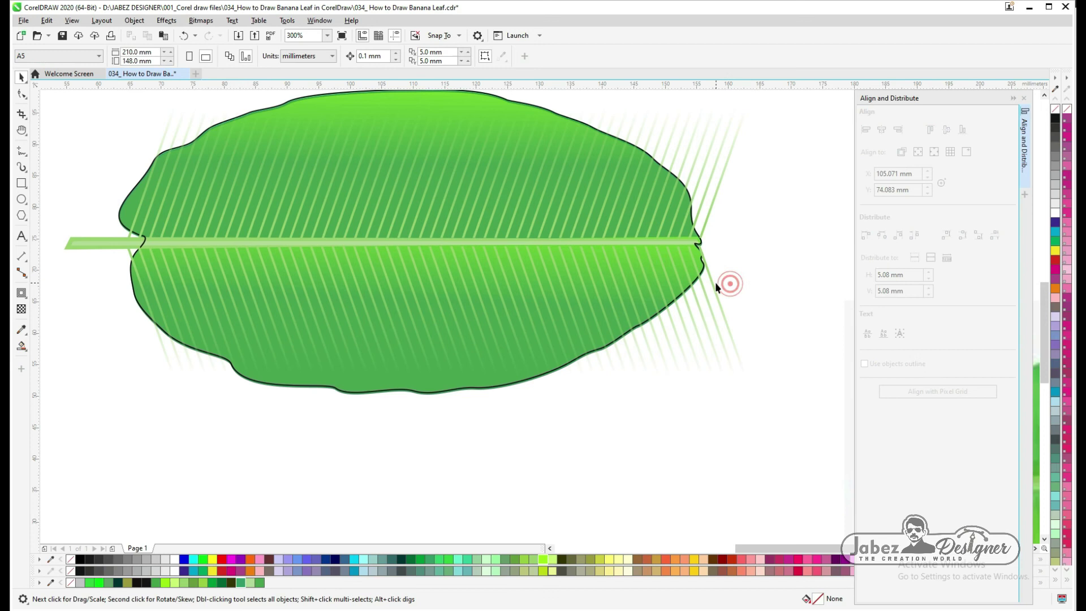
{"action": "left_click", "coordinate": [711, 282]}
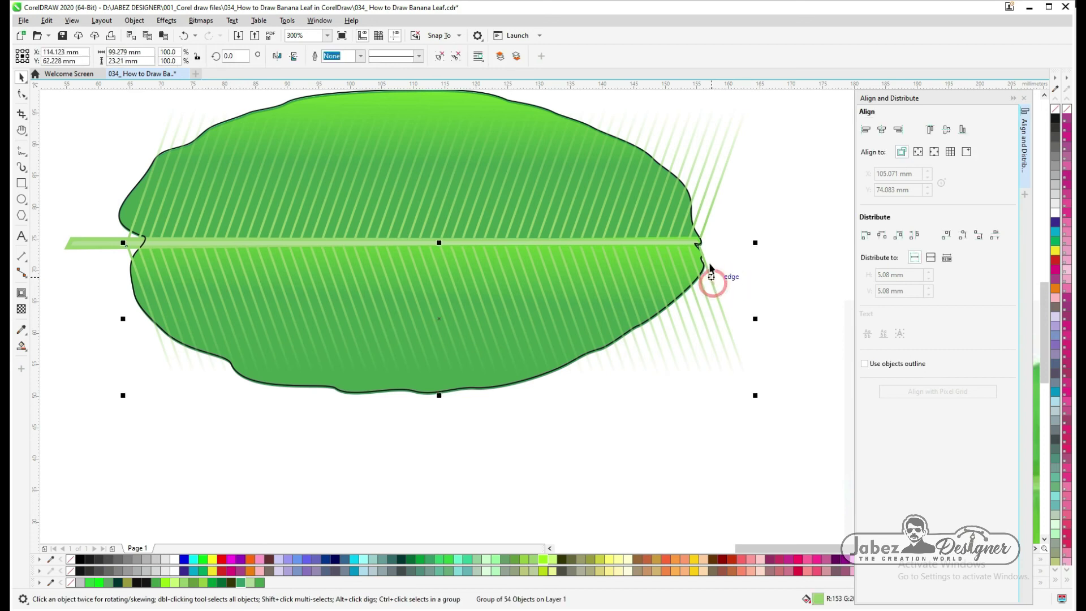
{"action": "right_click", "coordinate": [707, 220]}
{"action": "left_click", "coordinate": [737, 265]}
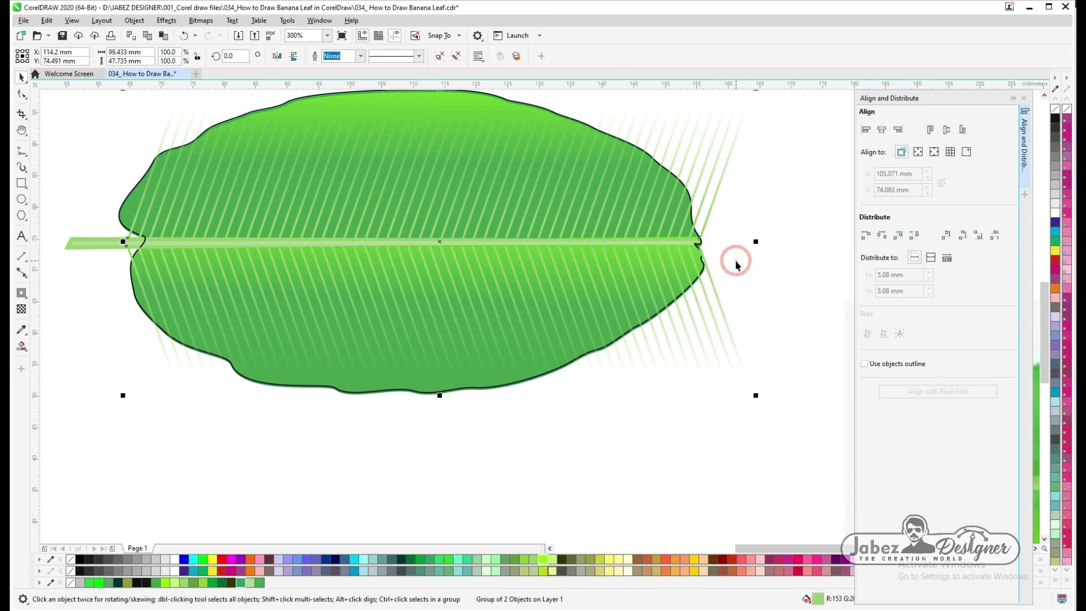
PowerClip the grouped veins inside the leaf's outer contour so the strips are trimmed to the blade.
{"action": "left_click", "coordinate": [134, 21]}
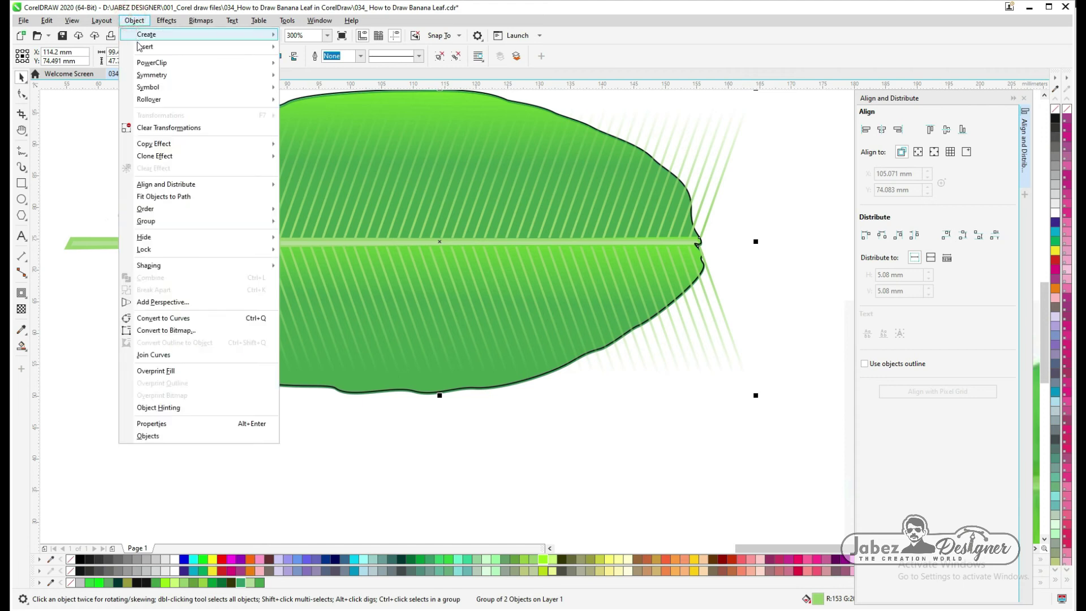
{"action": "left_click", "coordinate": [148, 62]}
{"action": "left_click", "coordinate": [326, 64]}
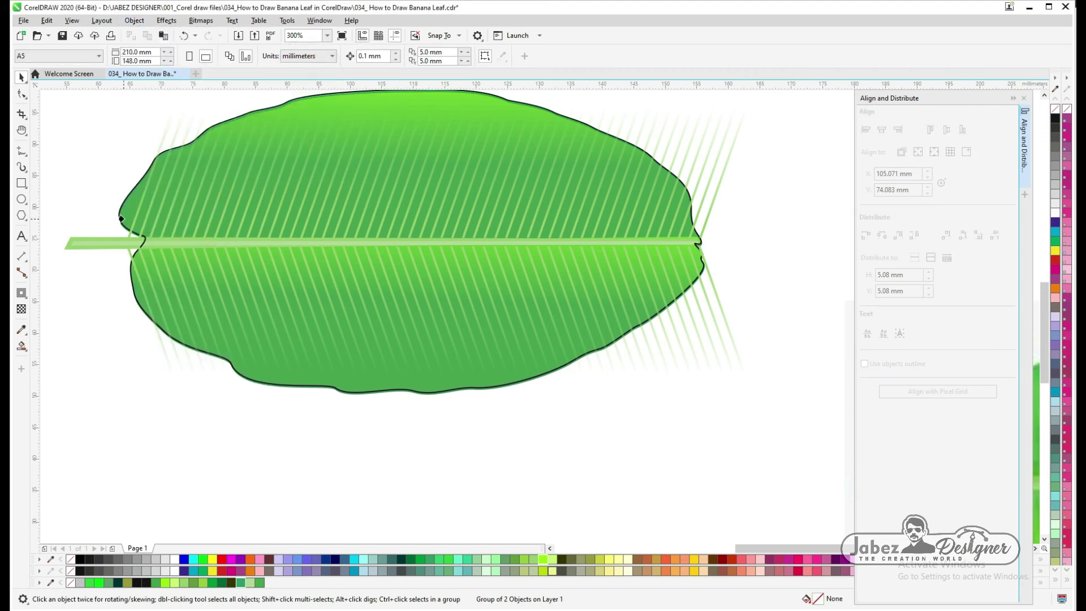
{"action": "left_click", "coordinate": [121, 206]}
{"action": "left_click_drag", "start_coordinate": [147, 212], "coordinate": [153, 185]}
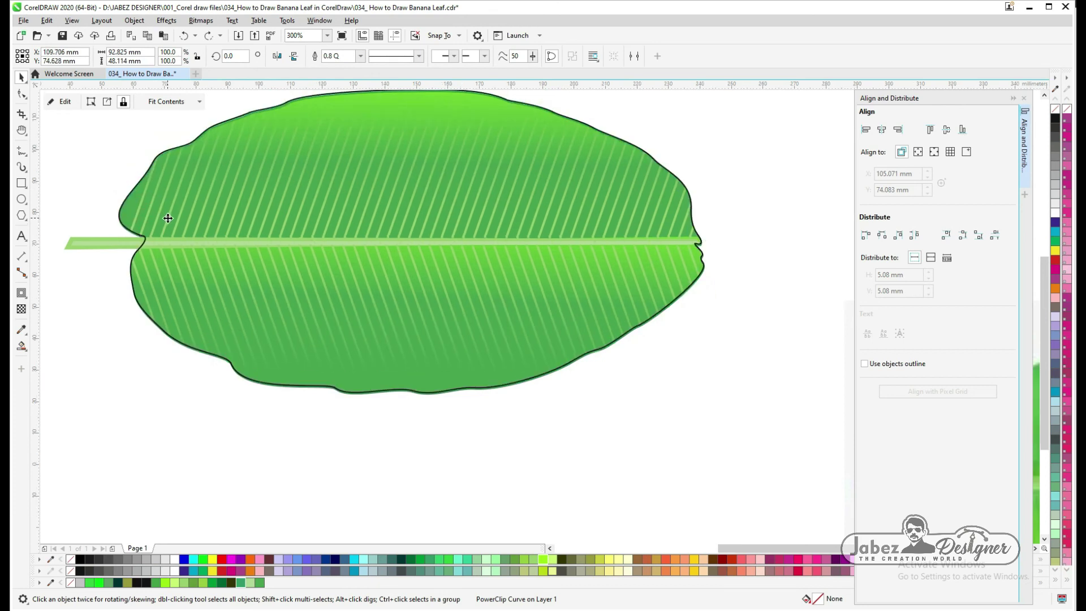
Recolour the leaf contour's outline to green and delete the reference banana leaf photo.
{"action": "scroll", "coordinate": [168, 218], "scroll_direction": "down", "scroll_amount": 1}
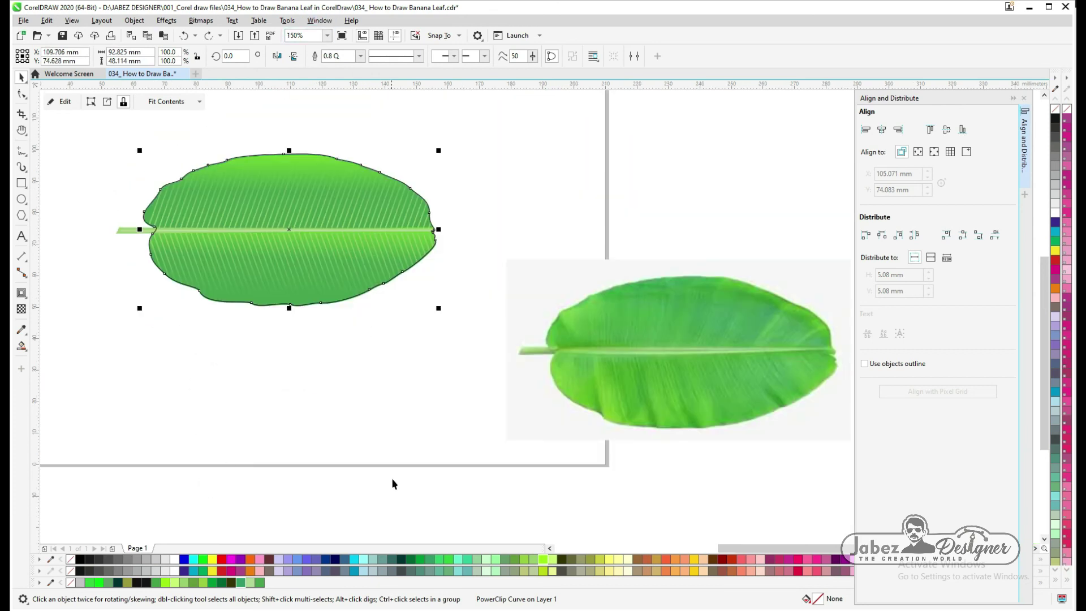
{"action": "right_click", "coordinate": [419, 560]}
{"action": "left_click", "coordinate": [630, 318]}
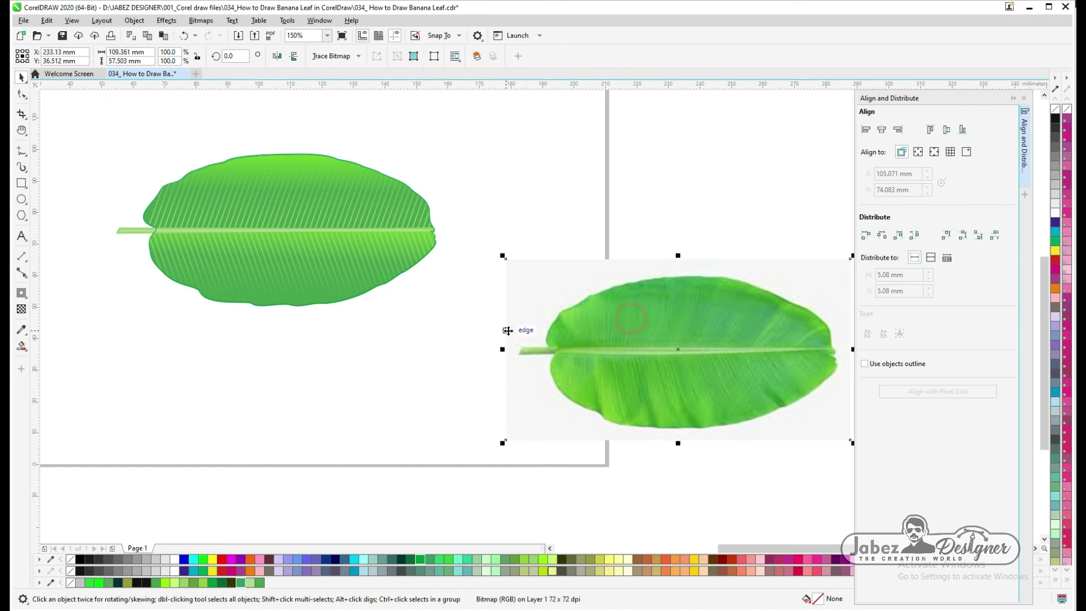
{"action": "key", "text": "Delete"}
Select both midrib shapes and bring them to the front of the leaf.
{"action": "scroll", "coordinate": [481, 283], "scroll_direction": "down", "scroll_amount": 1}
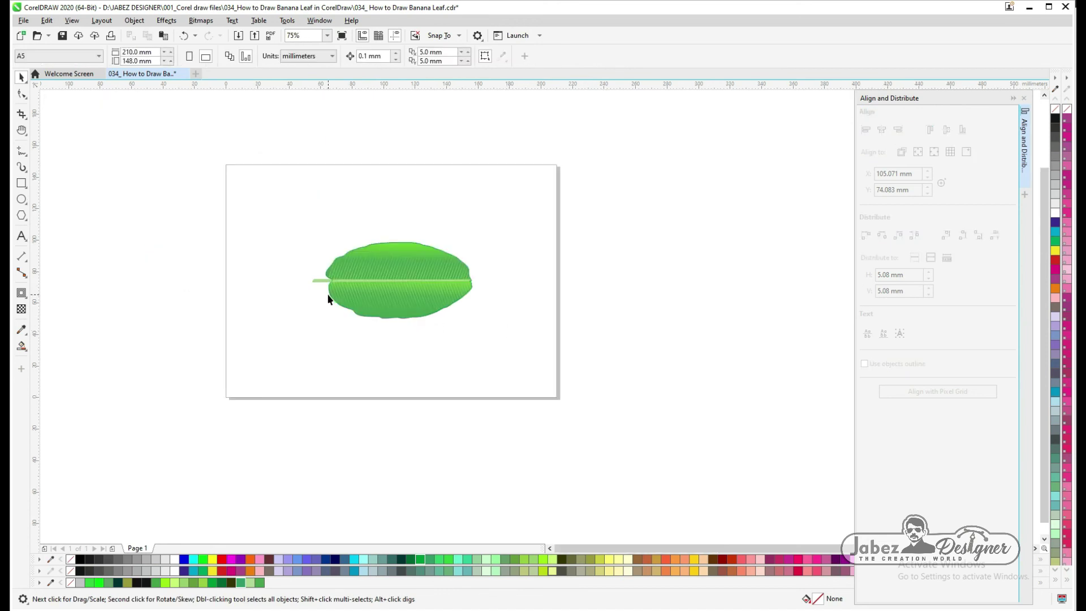
{"action": "scroll", "coordinate": [322, 254], "scroll_direction": "up", "scroll_amount": 1}
{"action": "left_click_drag", "start_coordinate": [248, 252], "coordinate": [642, 285]}
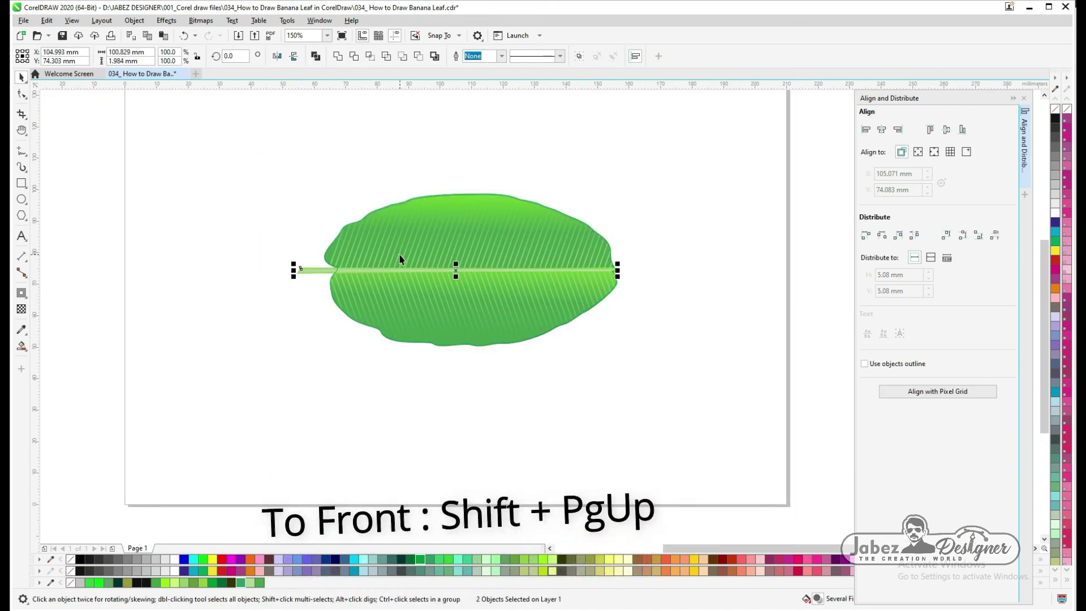
{"action": "scroll", "coordinate": [400, 259], "scroll_direction": "up", "scroll_amount": 1}
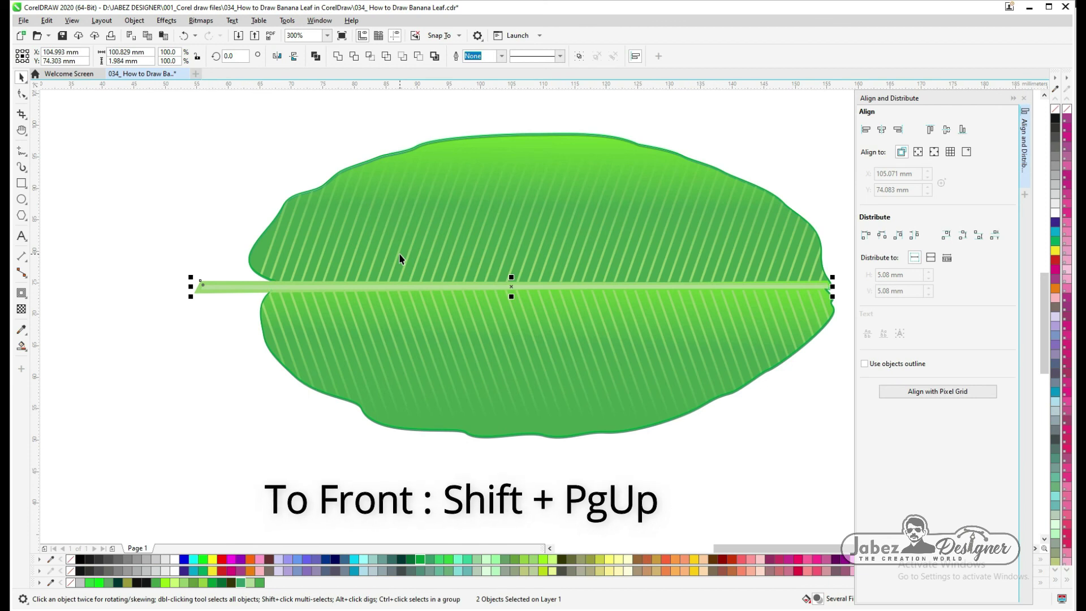
Group all the leaf's parts, scale the group down proportionally and reposition it on the page.
{"action": "scroll", "coordinate": [279, 261], "scroll_direction": "down", "scroll_amount": 1}
{"action": "left_click_drag", "start_coordinate": [165, 172], "coordinate": [628, 435]}
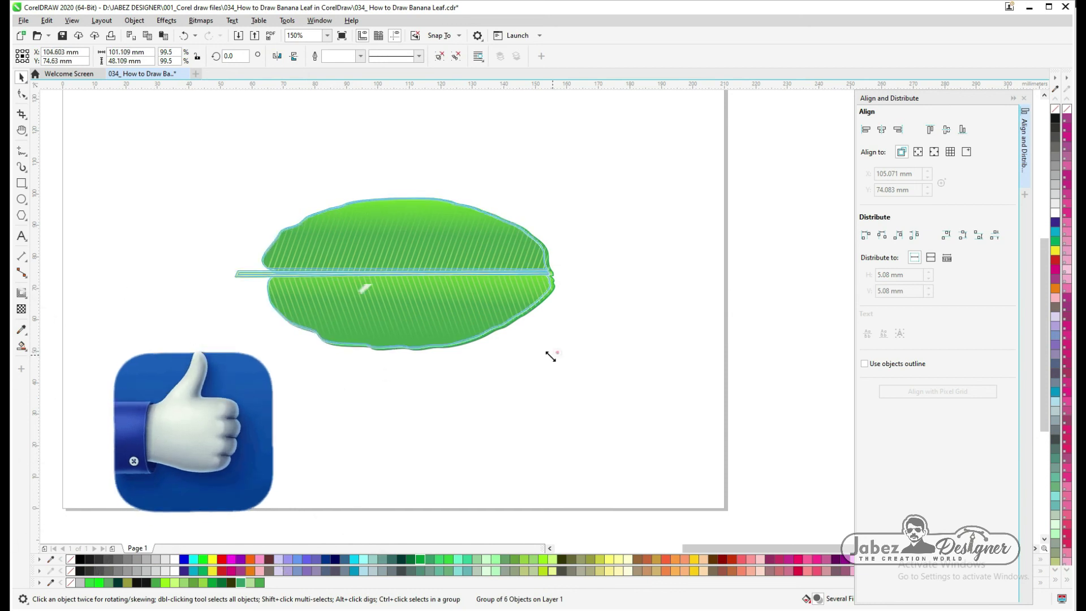
{"action": "left_click_drag", "start_coordinate": [407, 298], "coordinate": [414, 331]}
{"action": "left_click", "coordinate": [439, 381]}
{"action": "scroll", "coordinate": [485, 375], "scroll_direction": "down", "scroll_amount": 2}
{"action": "scroll", "coordinate": [451, 366], "scroll_direction": "up", "scroll_amount": 2}
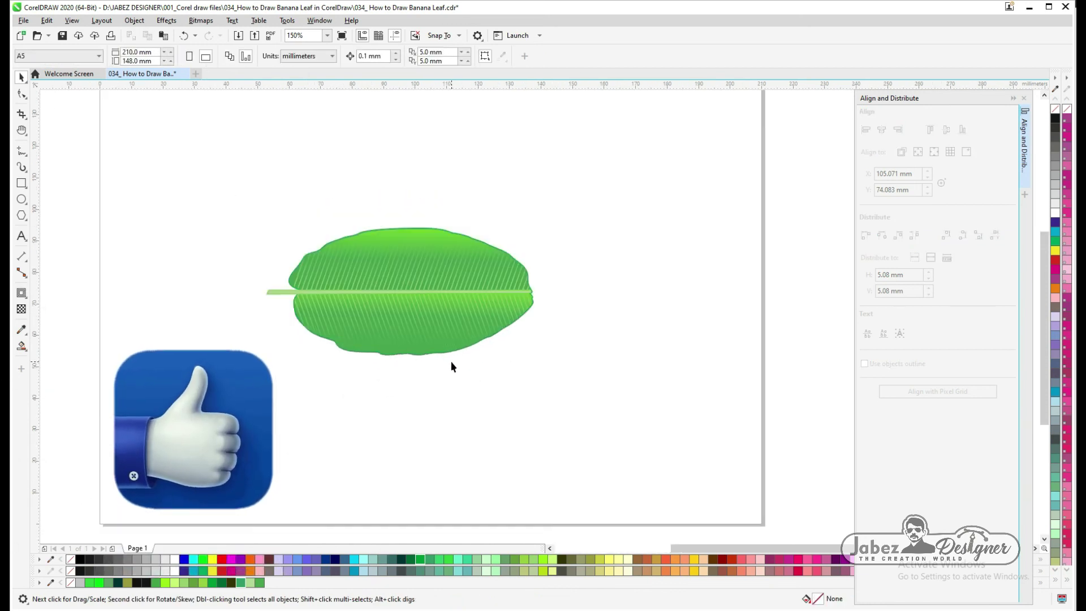